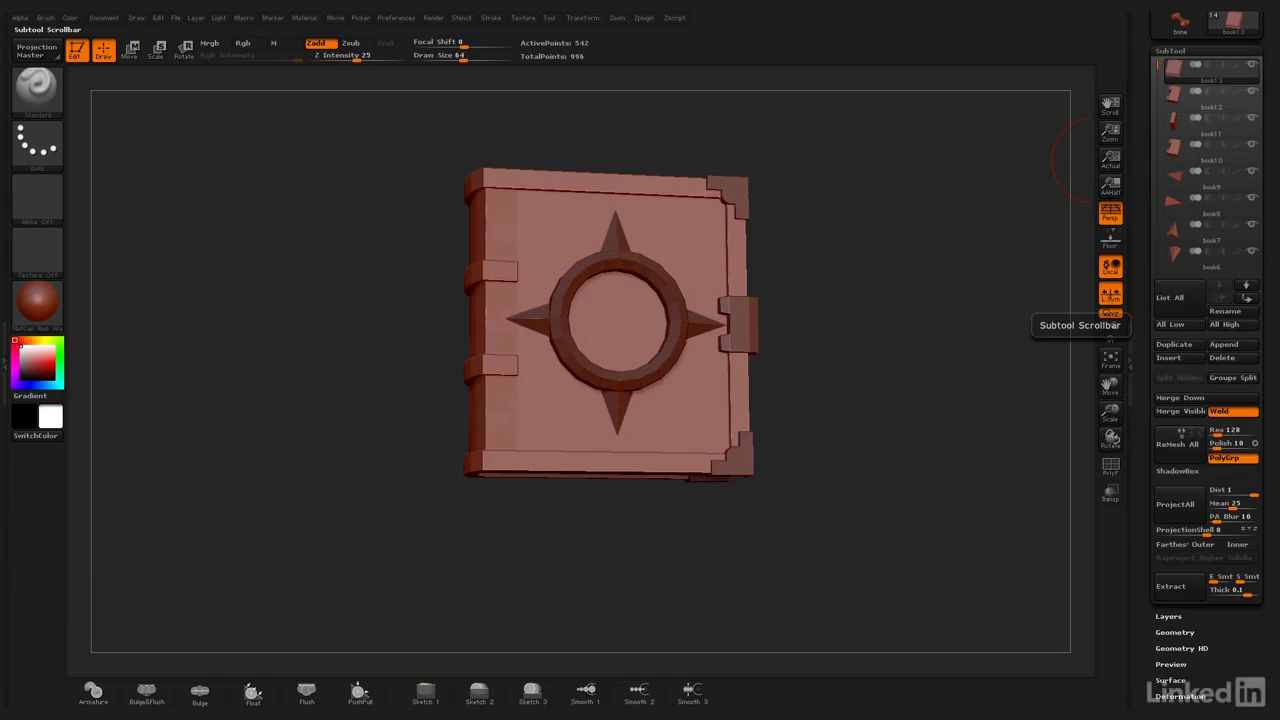
- Load the skull base mesh in place of the book and face it from the front
{"action": "left_click_drag", "start_coordinate": [1143, 202], "coordinate": [1143, 375]}
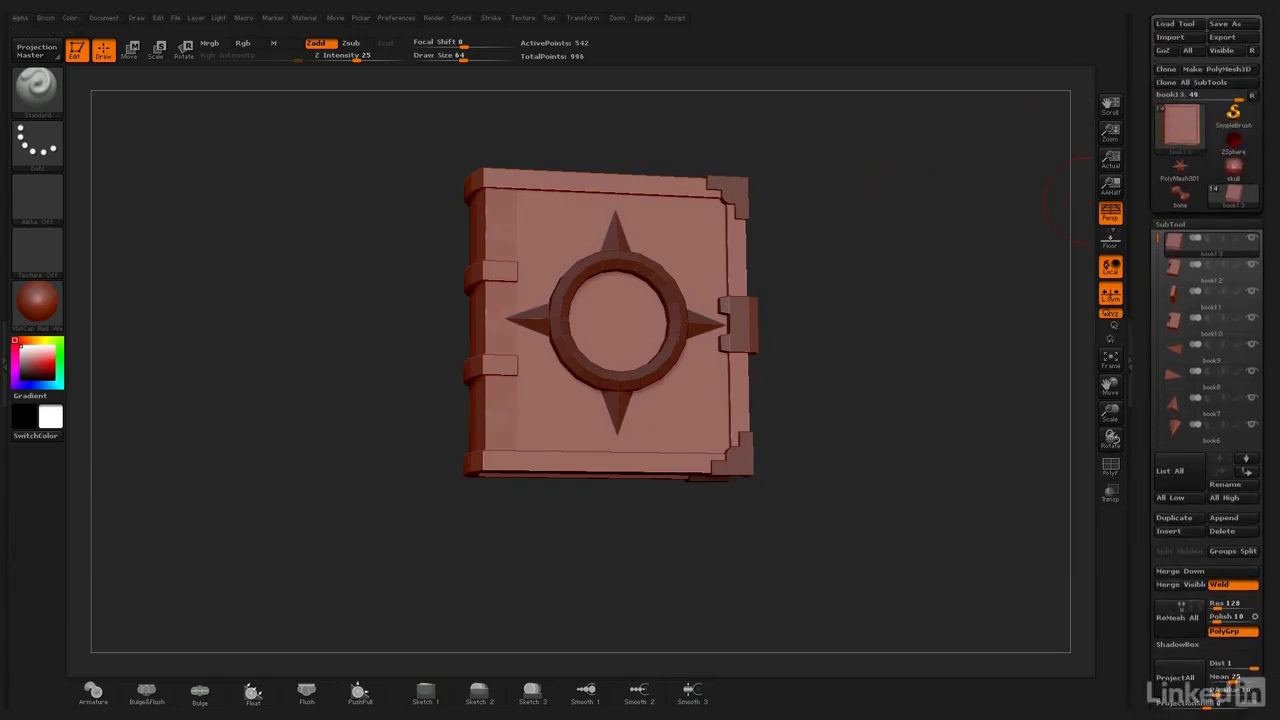
{"action": "left_click", "coordinate": [1233, 181]}
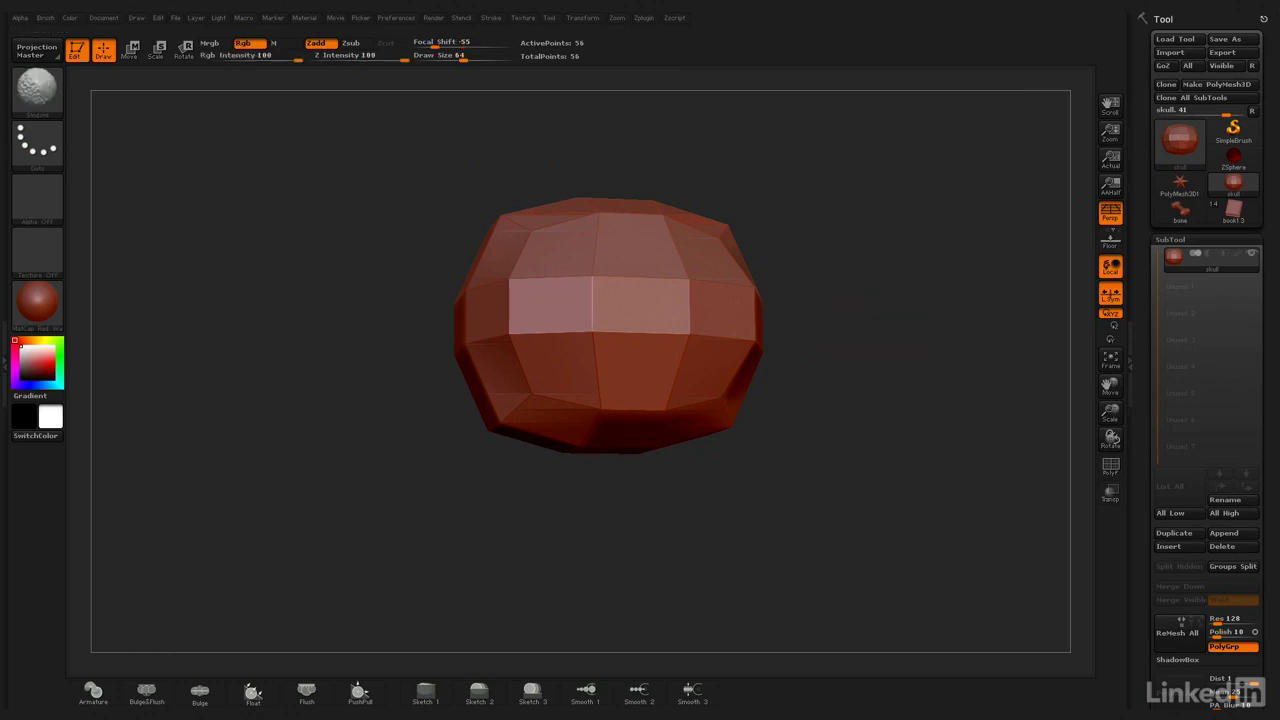
{"action": "left_click_drag", "start_coordinate": [868, 325], "coordinate": [900, 294]}
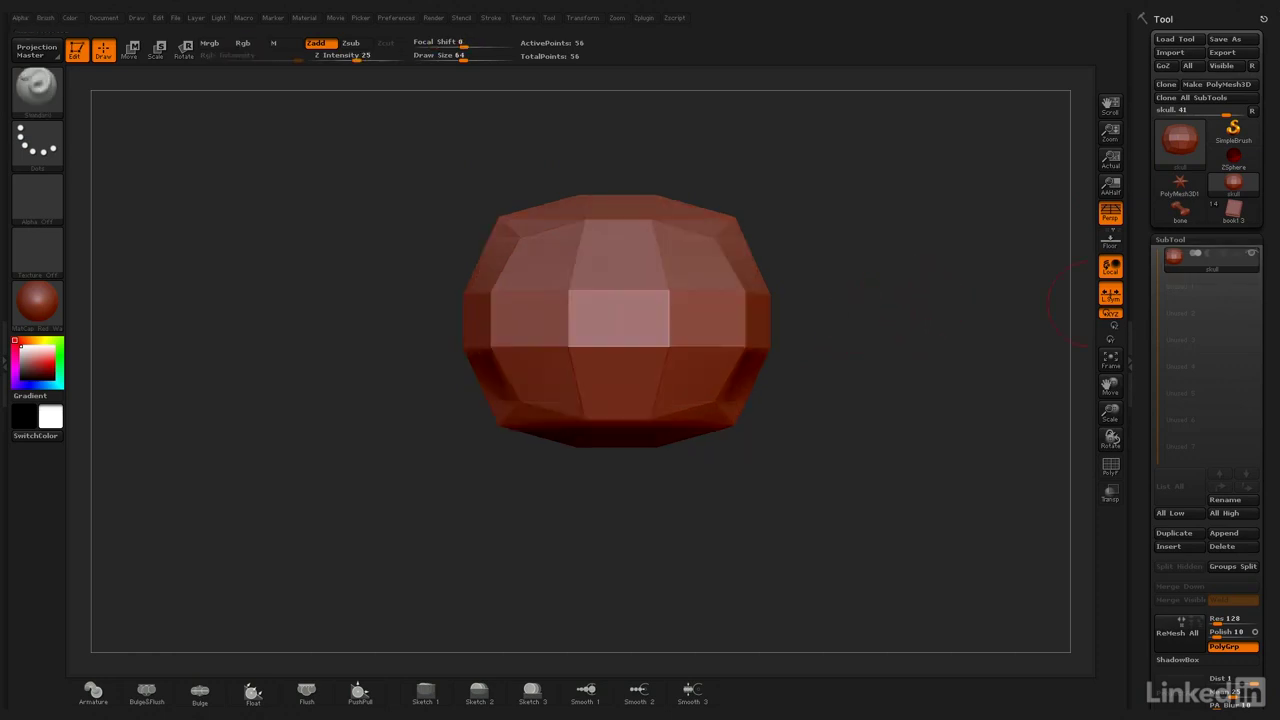
- Subdivide the skull mesh twice to reach subdivision level 3
{"action": "left_click", "coordinate": [1170, 240]}
{"action": "left_click", "coordinate": [1177, 383]}
{"action": "left_click_drag", "start_coordinate": [1141, 400], "coordinate": [1141, 307]}
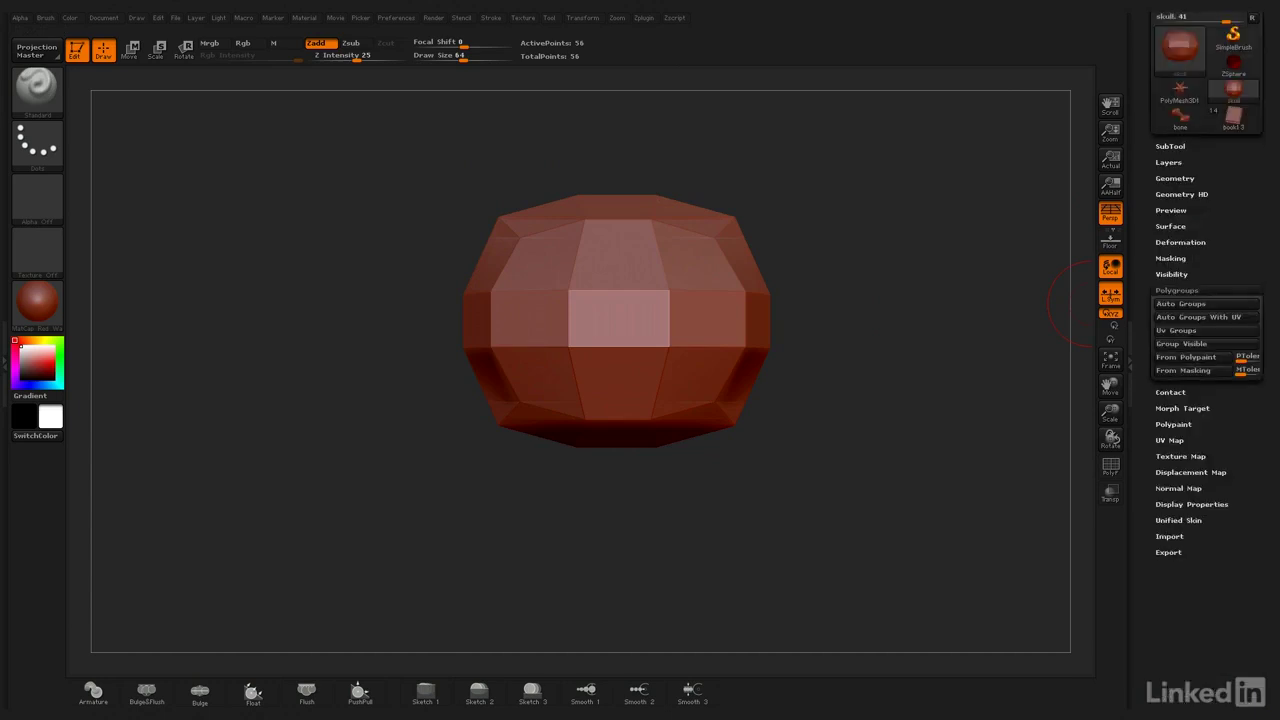
{"action": "left_click", "coordinate": [1177, 290]}
{"action": "left_click", "coordinate": [1175, 178]}
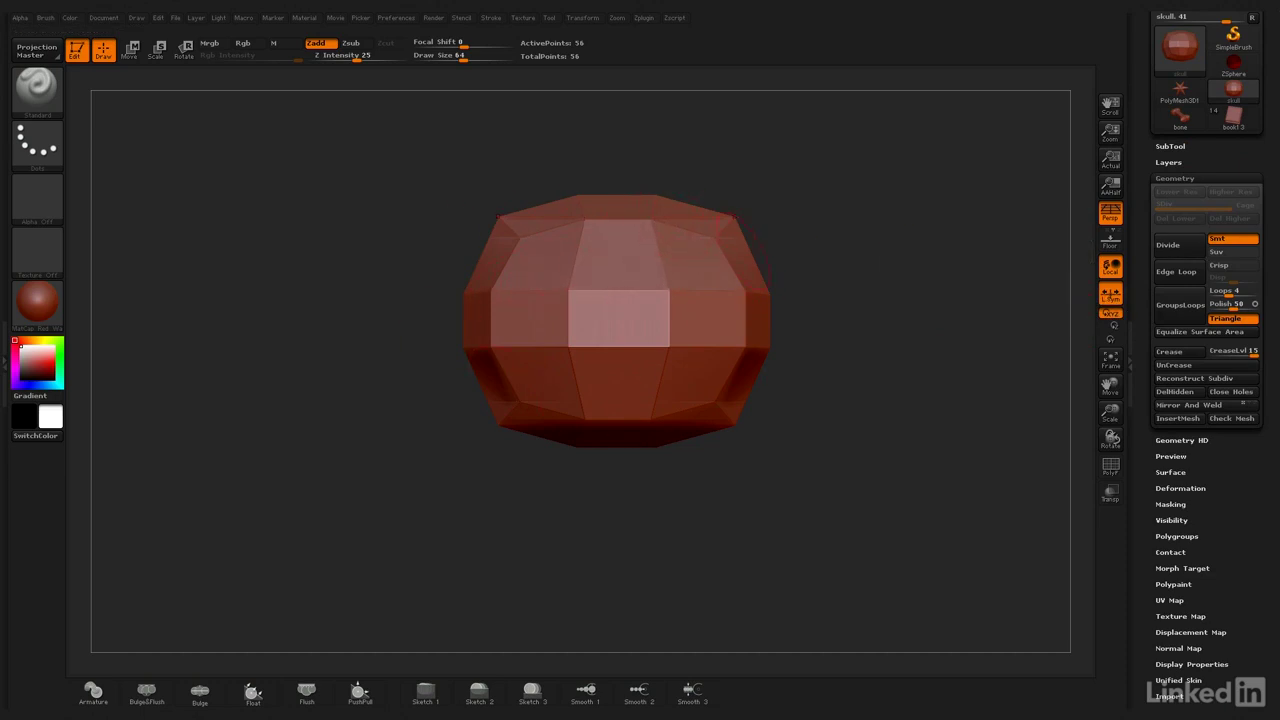
{"action": "left_click", "coordinate": [1168, 244]}
{"action": "left_click", "coordinate": [1168, 244]}
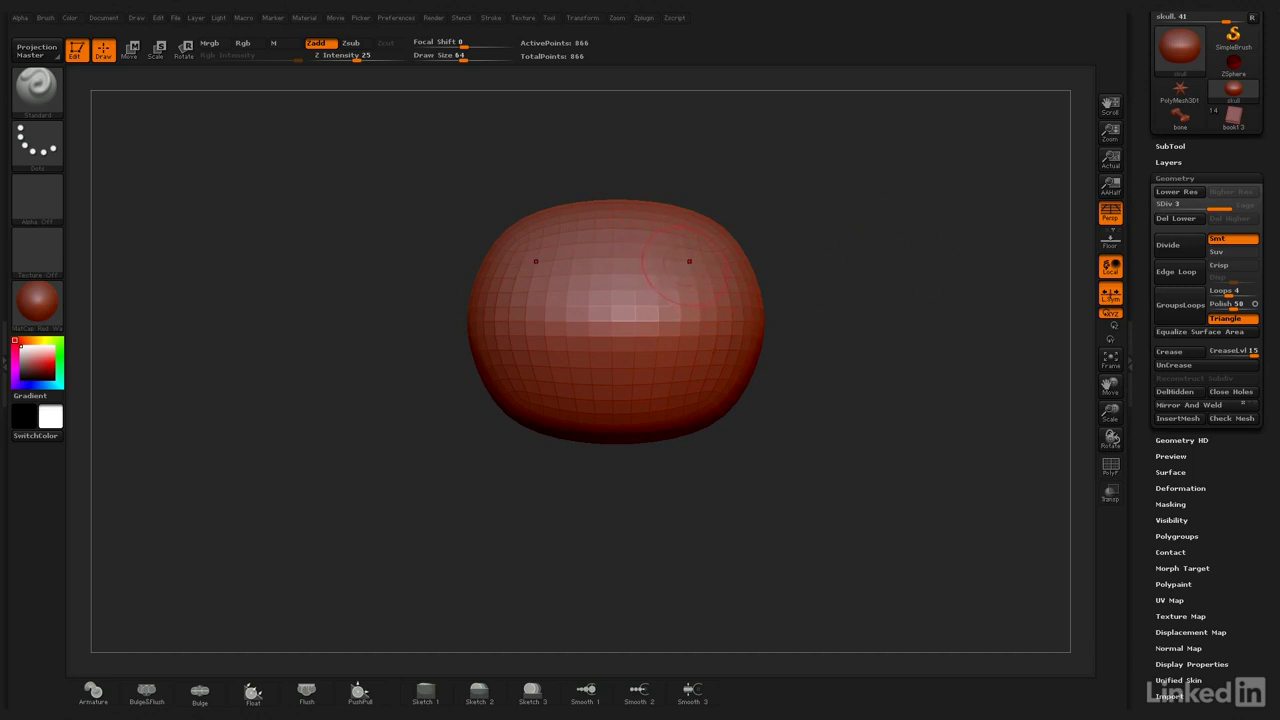
- Enable left-right sculpting symmetry and choose the Clay Tubes brush
{"action": "key", "text": "x"}
{"action": "left_click", "coordinate": [582, 17]}
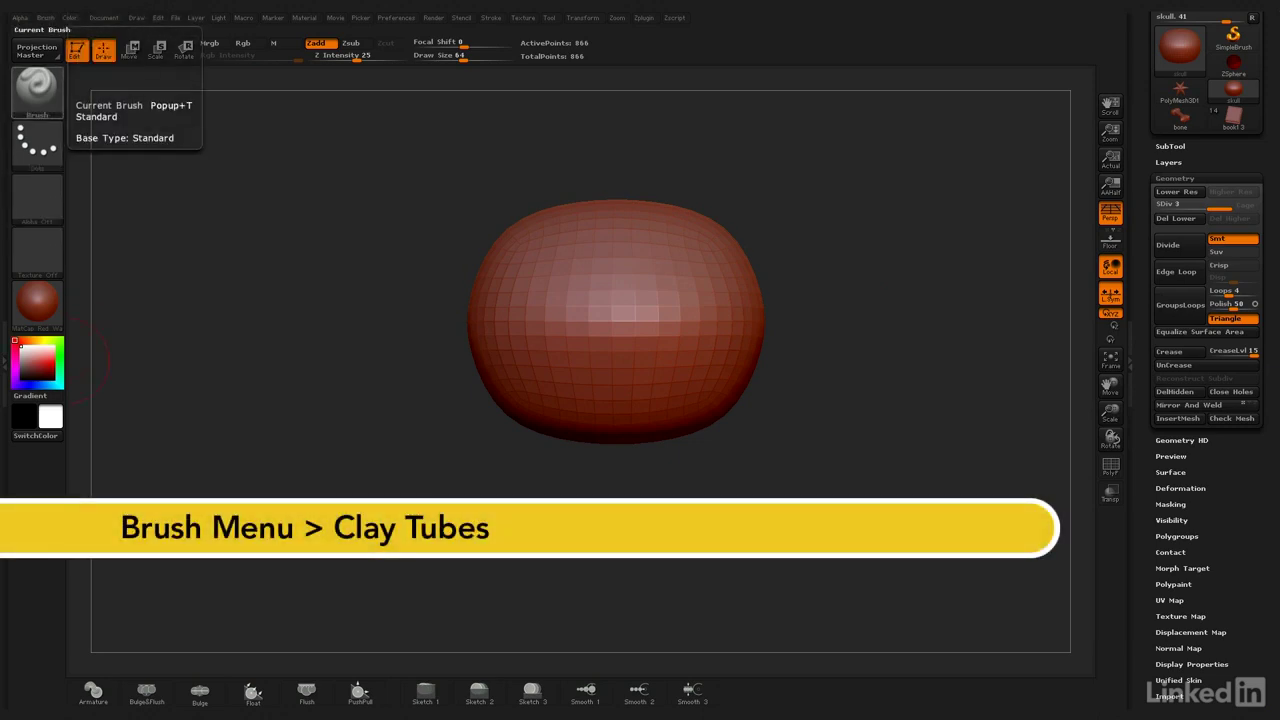
{"action": "left_click", "coordinate": [37, 87]}
{"action": "left_click", "coordinate": [214, 104]}
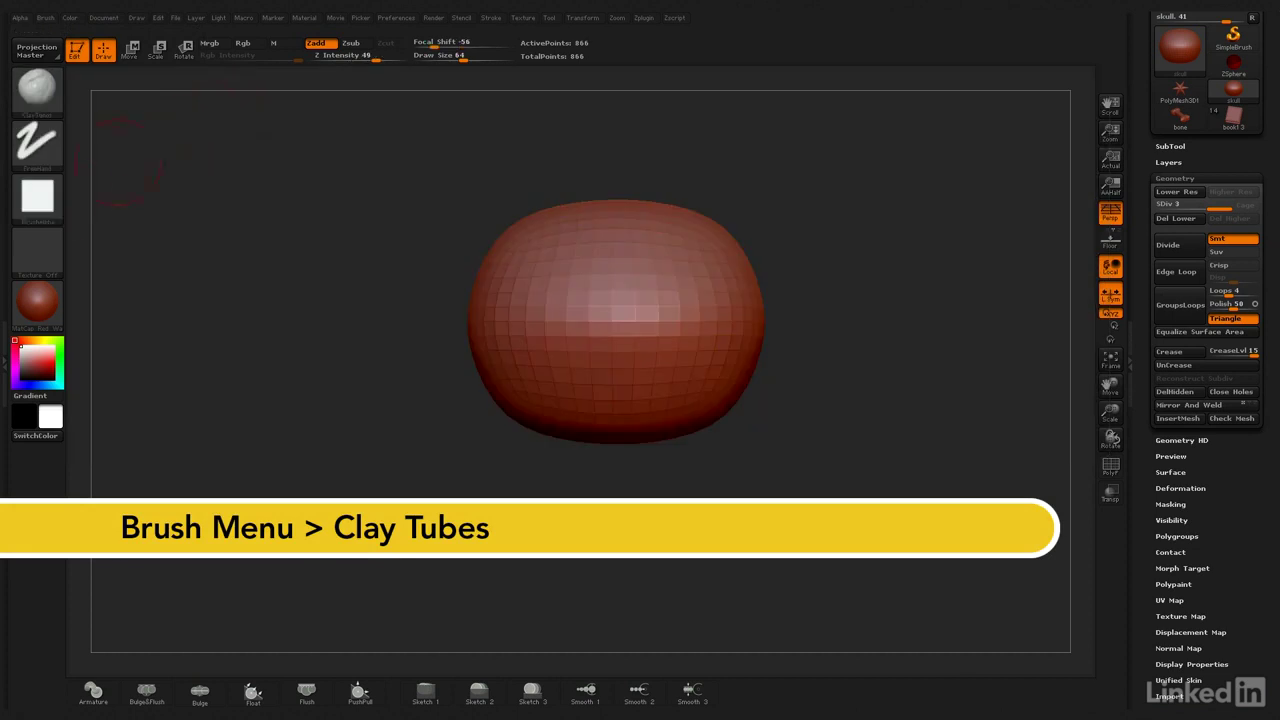
- Build up the brow area and a small nose mound on the front of the skull with Clay Tubes
{"action": "key", "text": "f"}
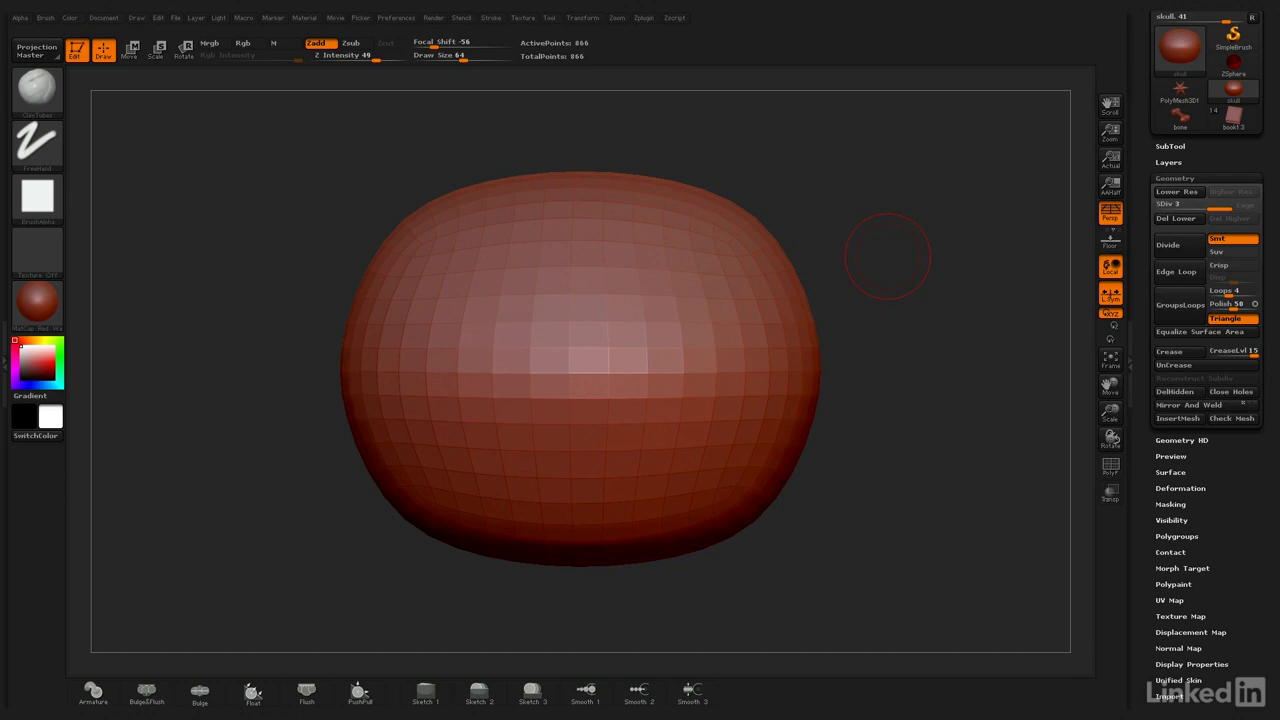
{"action": "left_click_drag", "start_coordinate": [888, 256], "coordinate": [886, 200], "text": "alt"}
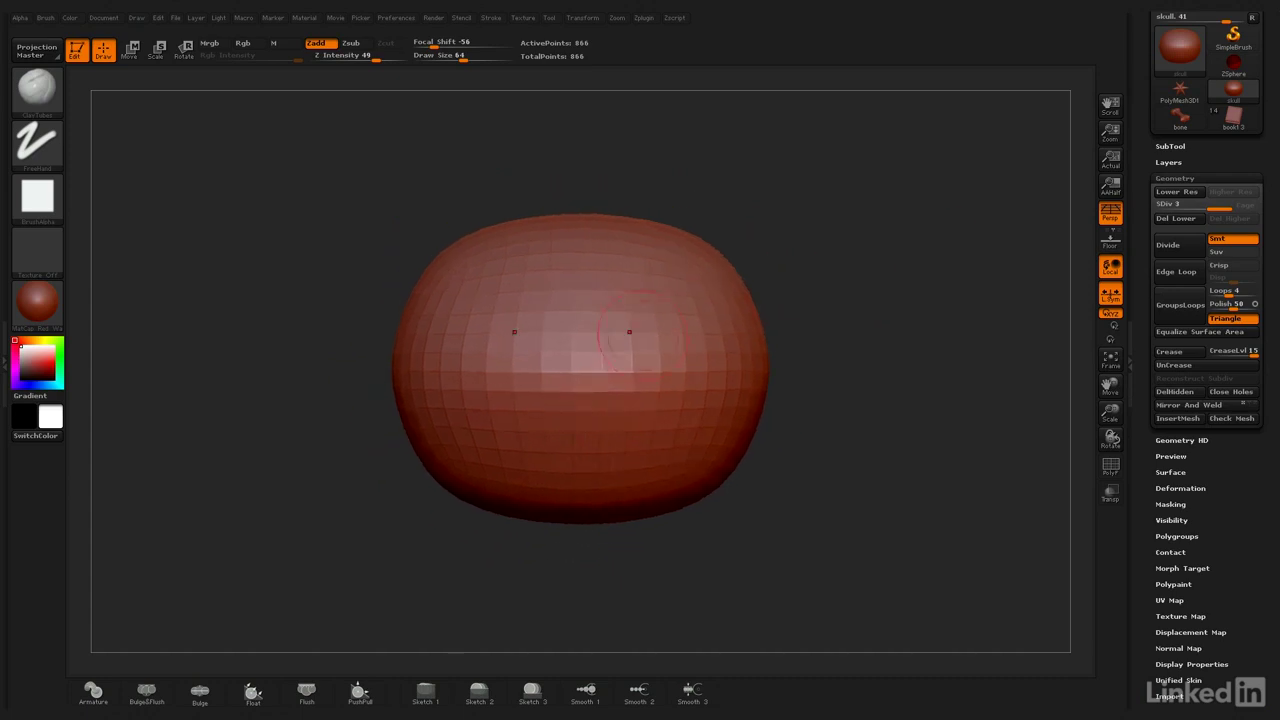
{"action": "right_click_drag", "start_coordinate": [571, 352], "coordinate": [648, 292]}
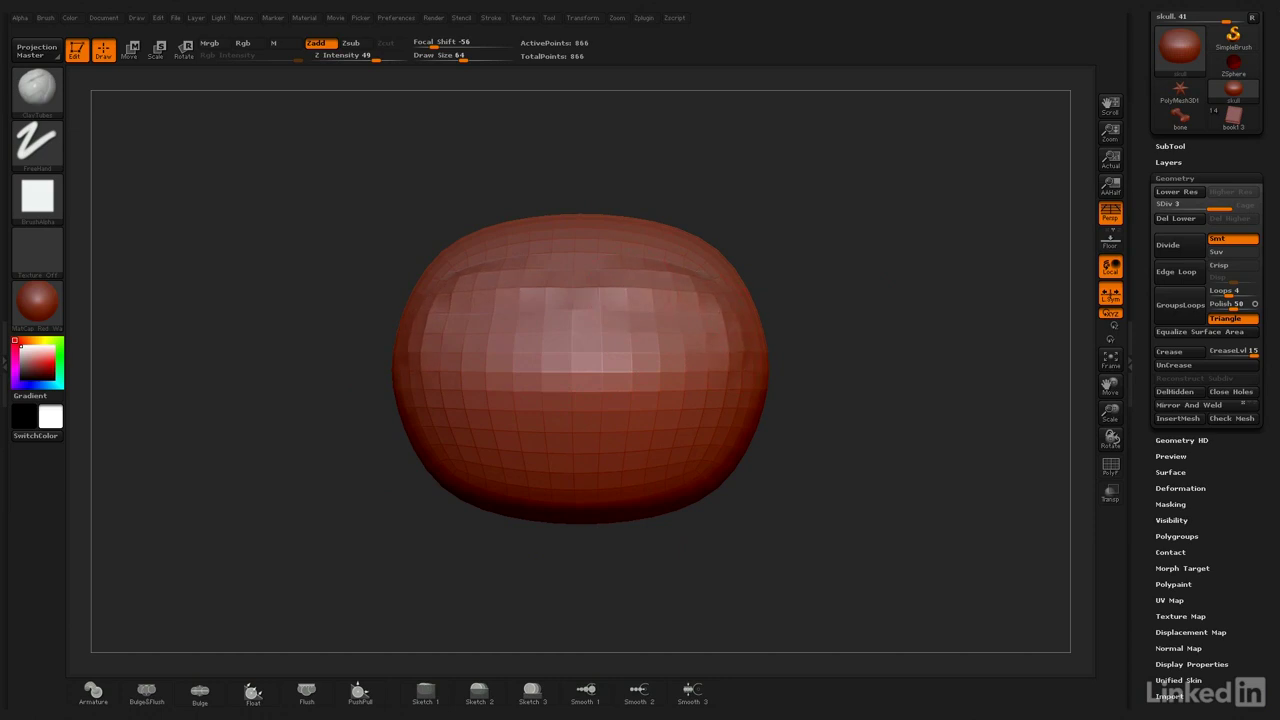
{"action": "left_click_drag", "start_coordinate": [606, 374], "coordinate": [578, 364]}
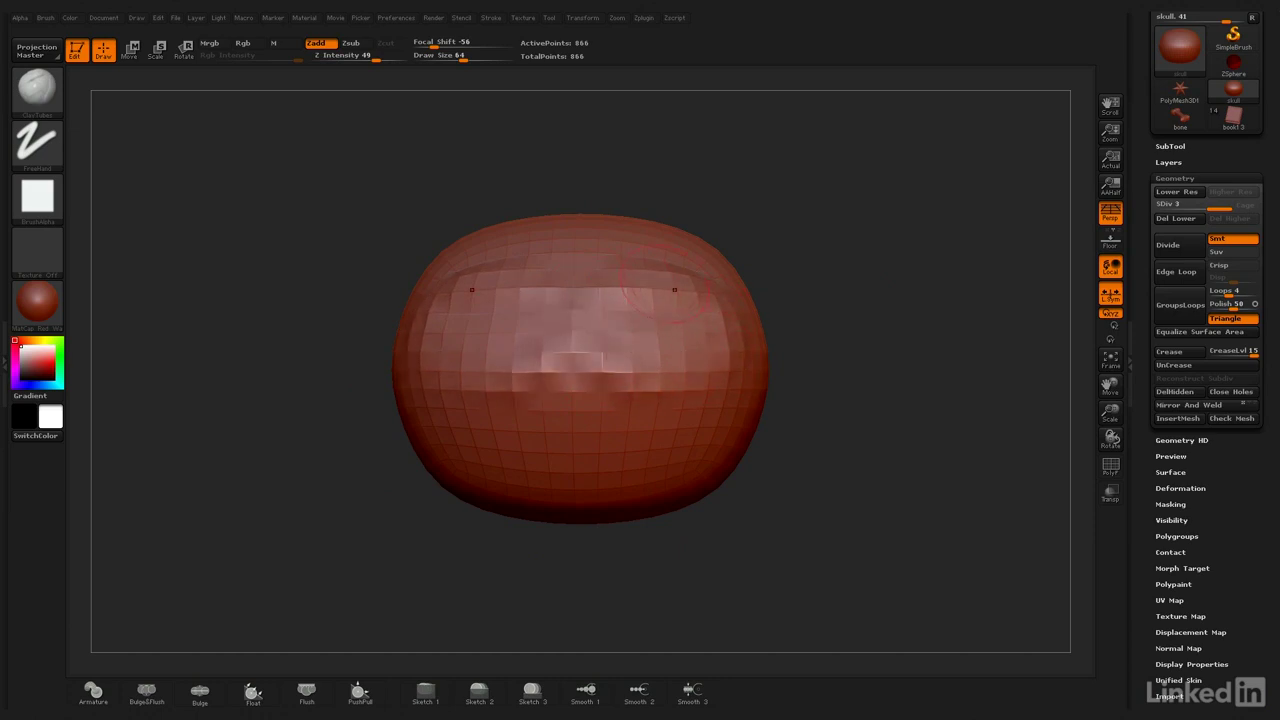
{"action": "mouse_move", "coordinate": [571, 371]}
{"action": "left_mouse_down"}
{"action": "mouse_move", "coordinate": [560, 381]}
{"action": "mouse_move", "coordinate": [608, 382]}
{"action": "left_mouse_up"}
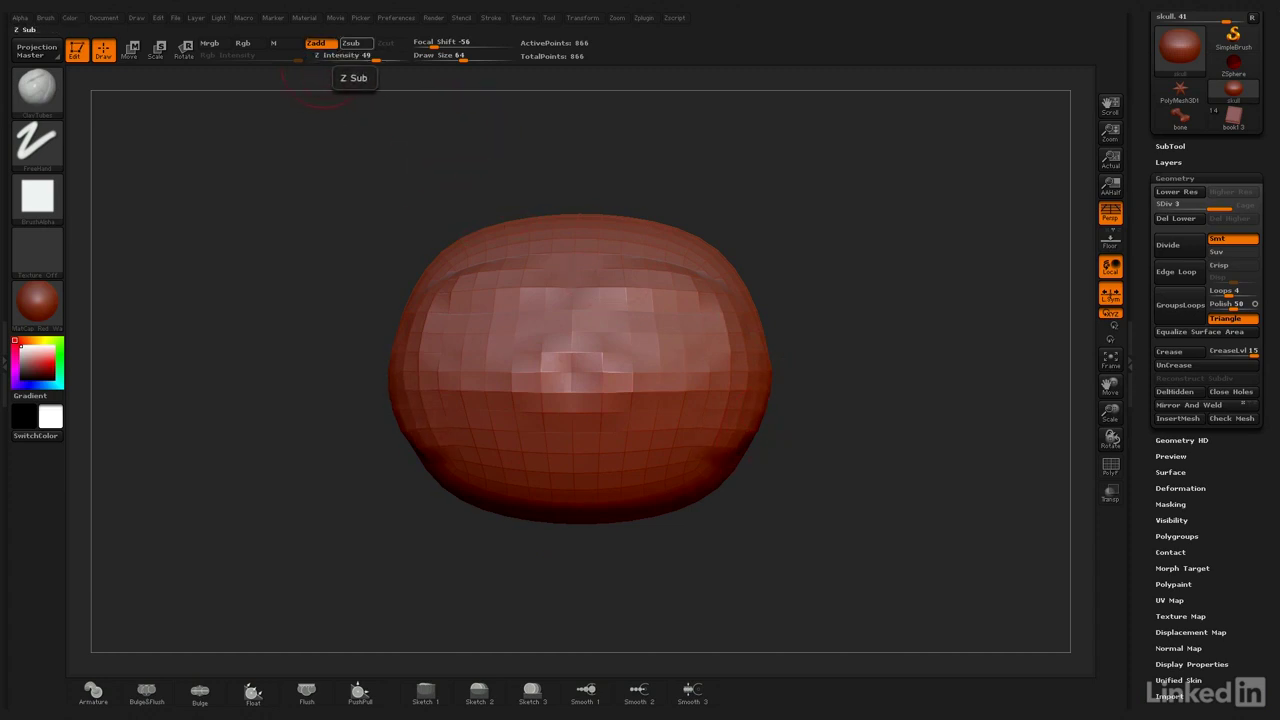
- Keep Clay Tubes in Zadd mode and carve the eye sockets inward with its direction reversed
{"action": "left_click", "coordinate": [351, 43]}
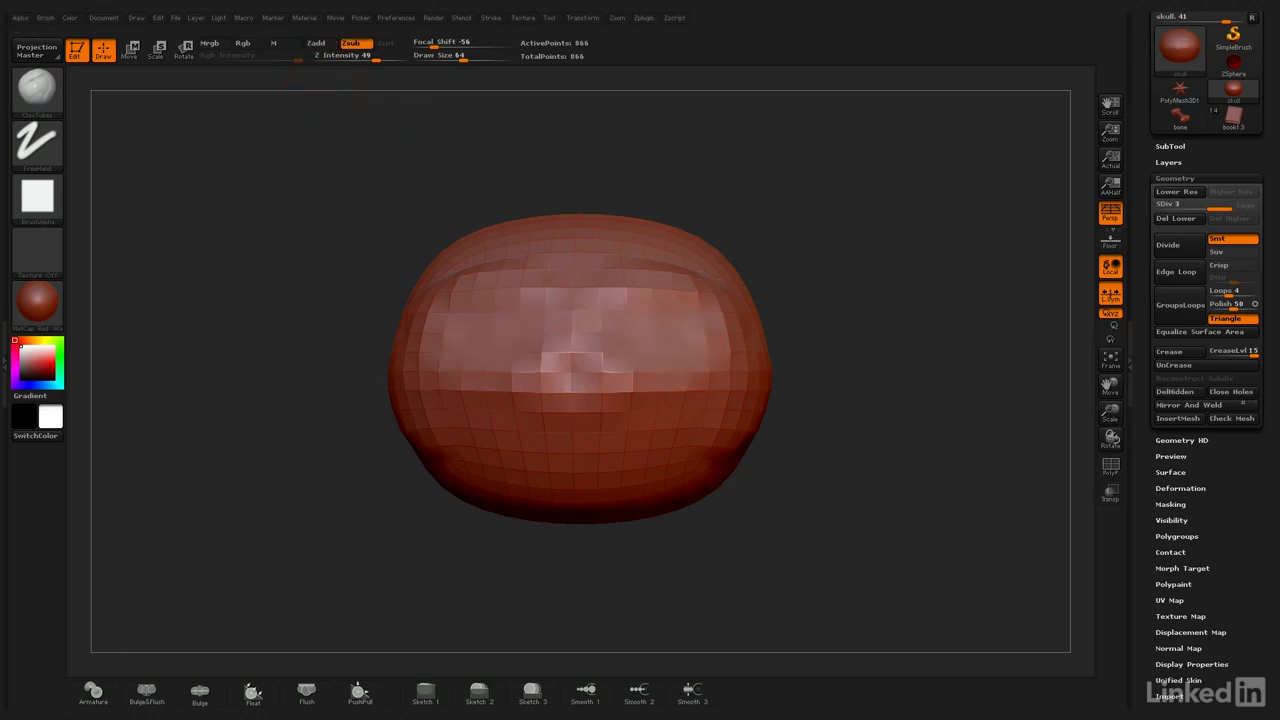
{"action": "left_click", "coordinate": [316, 43]}
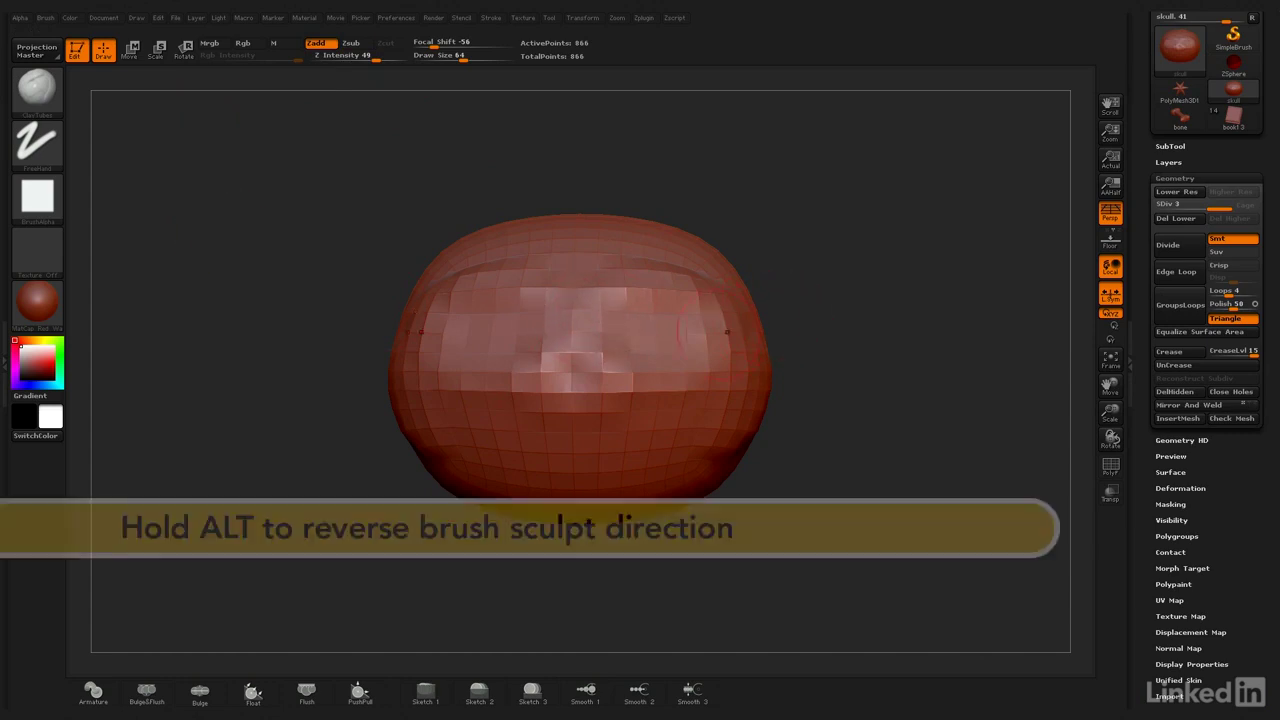
{"action": "mouse_move", "coordinate": [645, 308]}
{"action": "left_mouse_down", "text": "alt"}
{"action": "mouse_move", "coordinate": [680, 330]}
{"action": "mouse_move", "coordinate": [664, 316]}
{"action": "mouse_move", "coordinate": [664, 362]}
{"action": "mouse_move", "coordinate": [698, 374]}
{"action": "left_mouse_up", "text": "alt"}
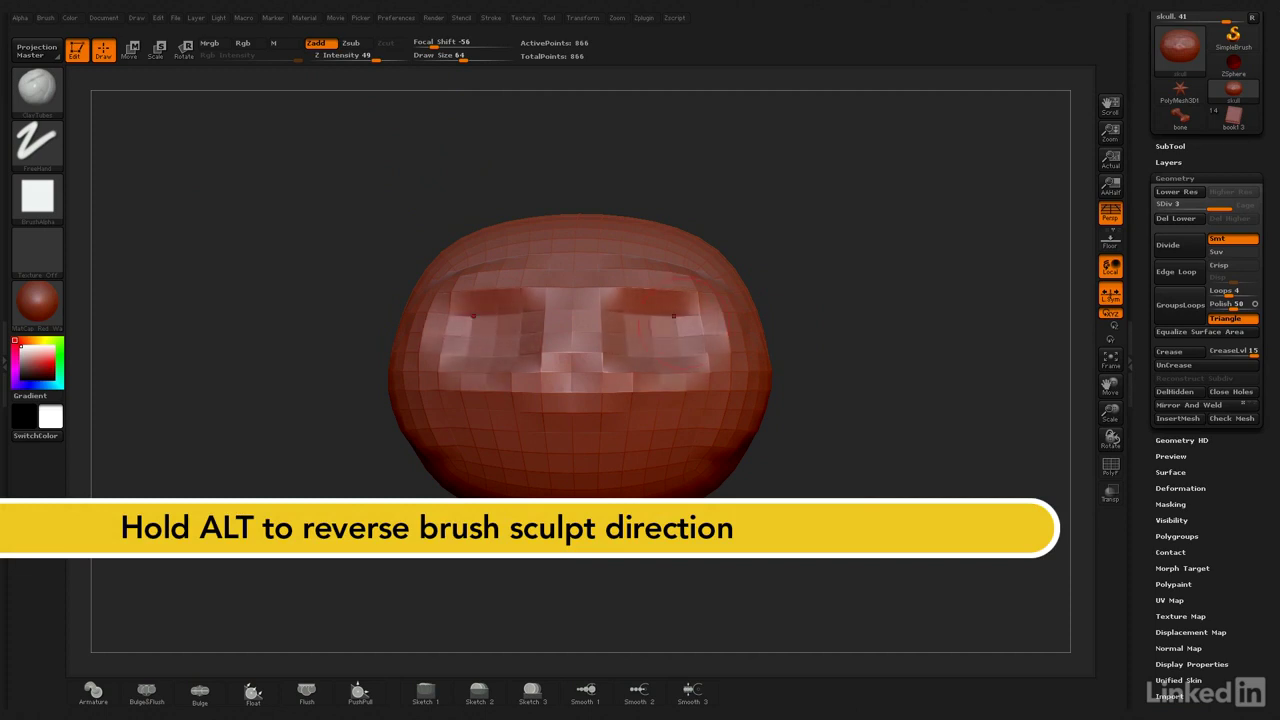
{"action": "mouse_move", "coordinate": [661, 331]}
{"action": "left_mouse_down", "text": "alt"}
{"action": "mouse_move", "coordinate": [692, 331]}
{"action": "mouse_move", "coordinate": [695, 309]}
{"action": "mouse_move", "coordinate": [640, 338]}
{"action": "mouse_move", "coordinate": [708, 334]}
{"action": "left_mouse_up", "text": "alt"}
{"action": "left_click_drag", "start_coordinate": [628, 376], "coordinate": [588, 340], "text": "alt"}
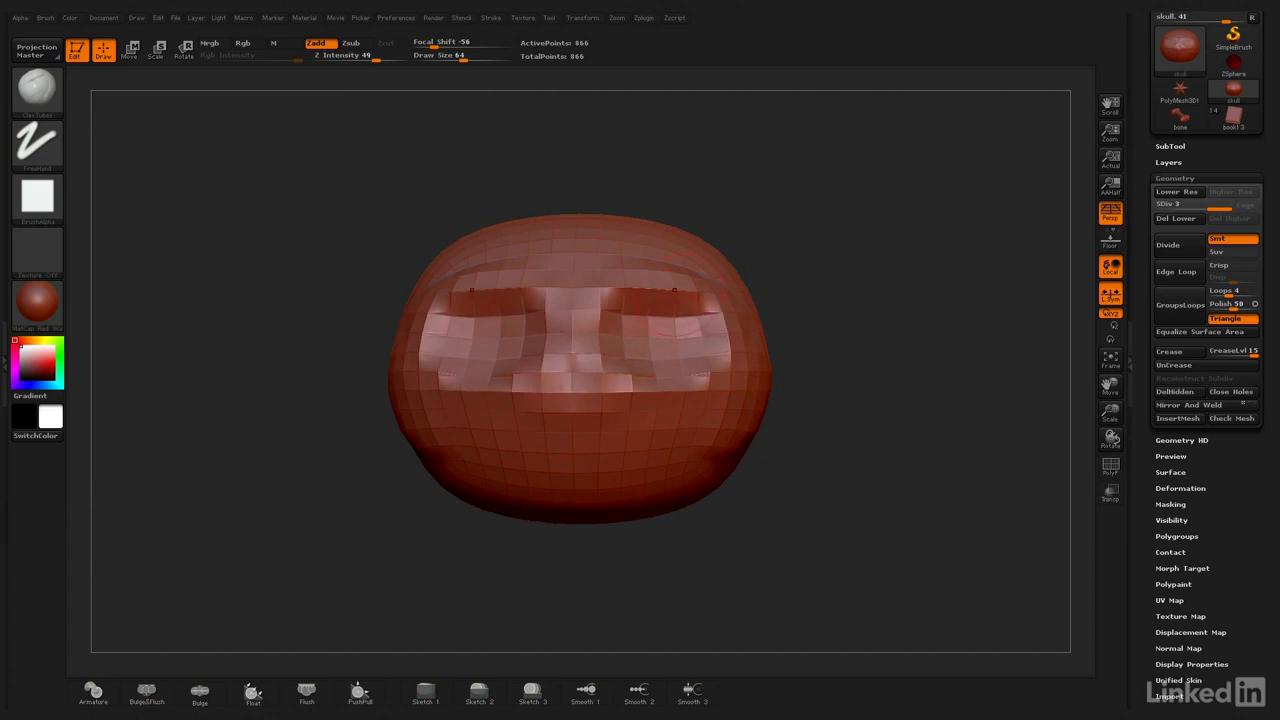
- Build up the brow ridge above the eye sockets and reshape their outer edges
{"action": "mouse_move", "coordinate": [674, 290]}
{"action": "left_mouse_down"}
{"action": "mouse_move", "coordinate": [628, 272]}
{"action": "mouse_move", "coordinate": [610, 290]}
{"action": "mouse_move", "coordinate": [708, 326]}
{"action": "mouse_move", "coordinate": [625, 272]}
{"action": "left_mouse_up"}
{"action": "mouse_move", "coordinate": [724, 334]}
{"action": "left_mouse_down"}
{"action": "mouse_move", "coordinate": [692, 296]}
{"action": "mouse_move", "coordinate": [720, 330]}
{"action": "left_mouse_up"}
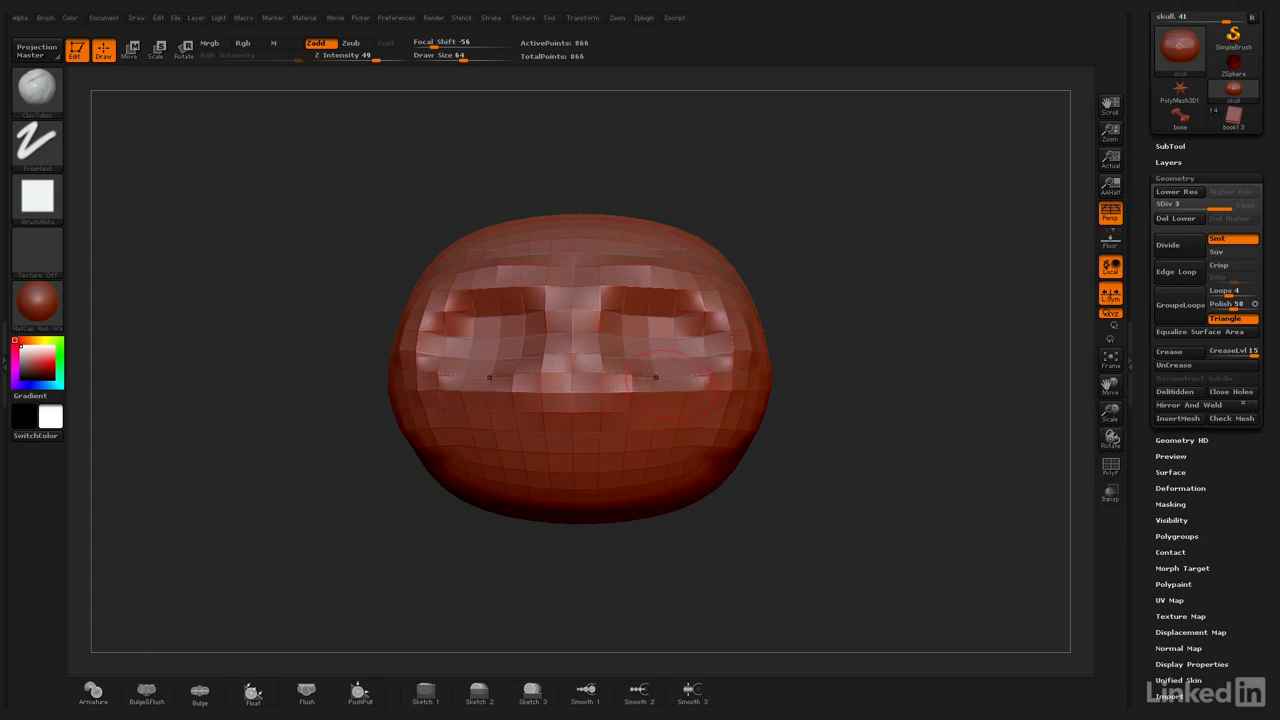
- Add clay along the outer rim of the eye socket and along the cheek and lower side of the skull
{"action": "mouse_move", "coordinate": [932, 332]}
{"action": "left_mouse_down"}
{"action": "mouse_move", "coordinate": [855, 338]}
{"action": "mouse_move", "coordinate": [1015, 335]}
{"action": "left_mouse_up"}
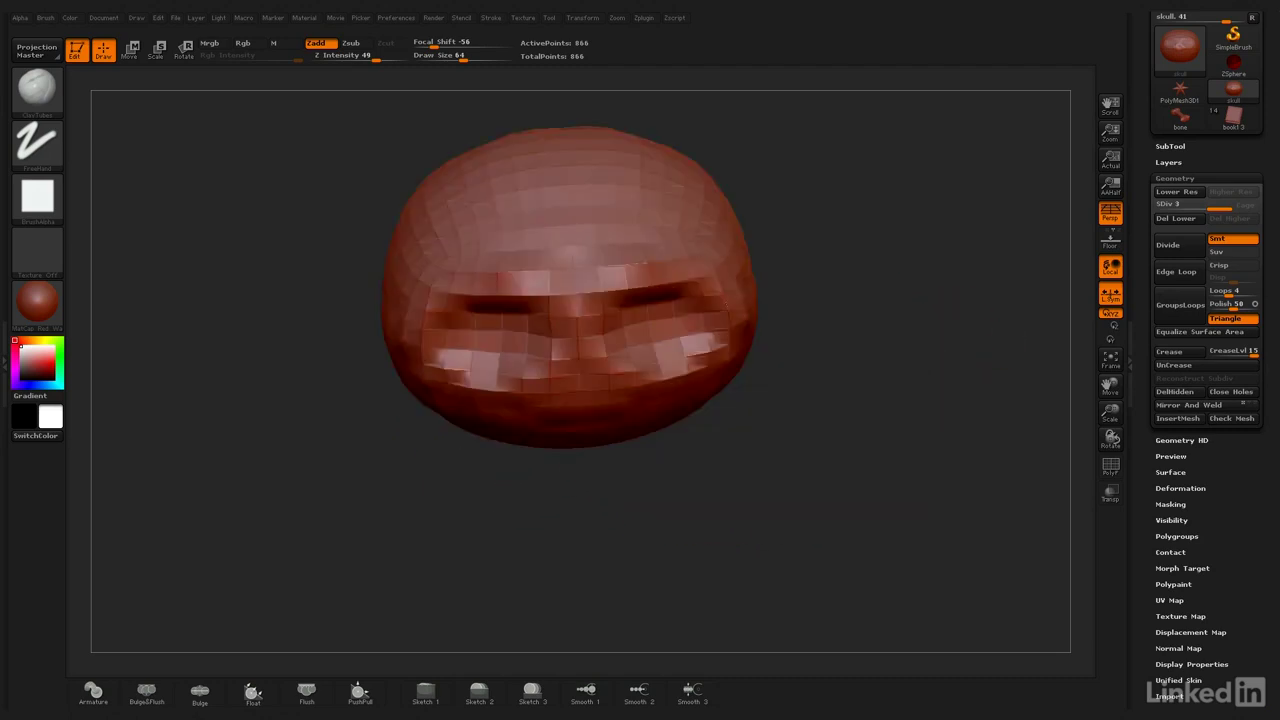
{"action": "left_click_drag", "start_coordinate": [900, 330], "coordinate": [800, 310]}
{"action": "left_click_drag", "start_coordinate": [636, 240], "coordinate": [662, 288]}
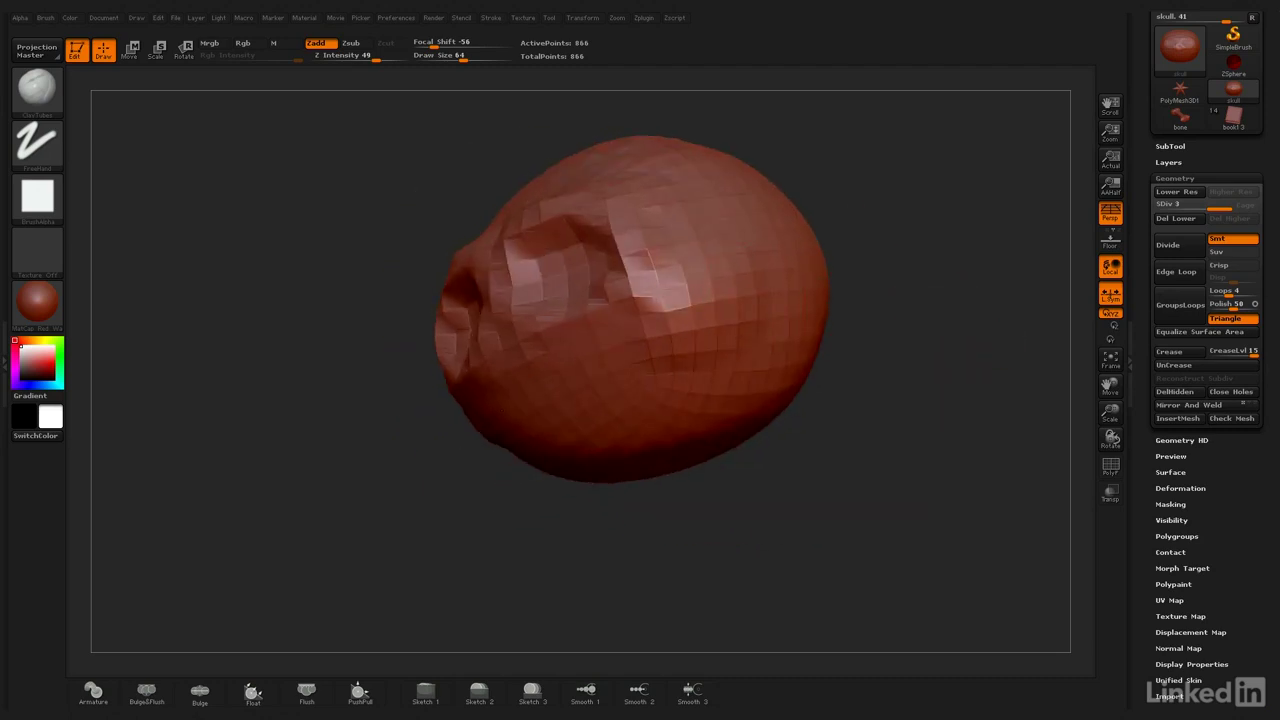
{"action": "left_click_drag", "start_coordinate": [694, 331], "coordinate": [498, 402]}
{"action": "left_click_drag", "start_coordinate": [650, 260], "coordinate": [666, 316]}
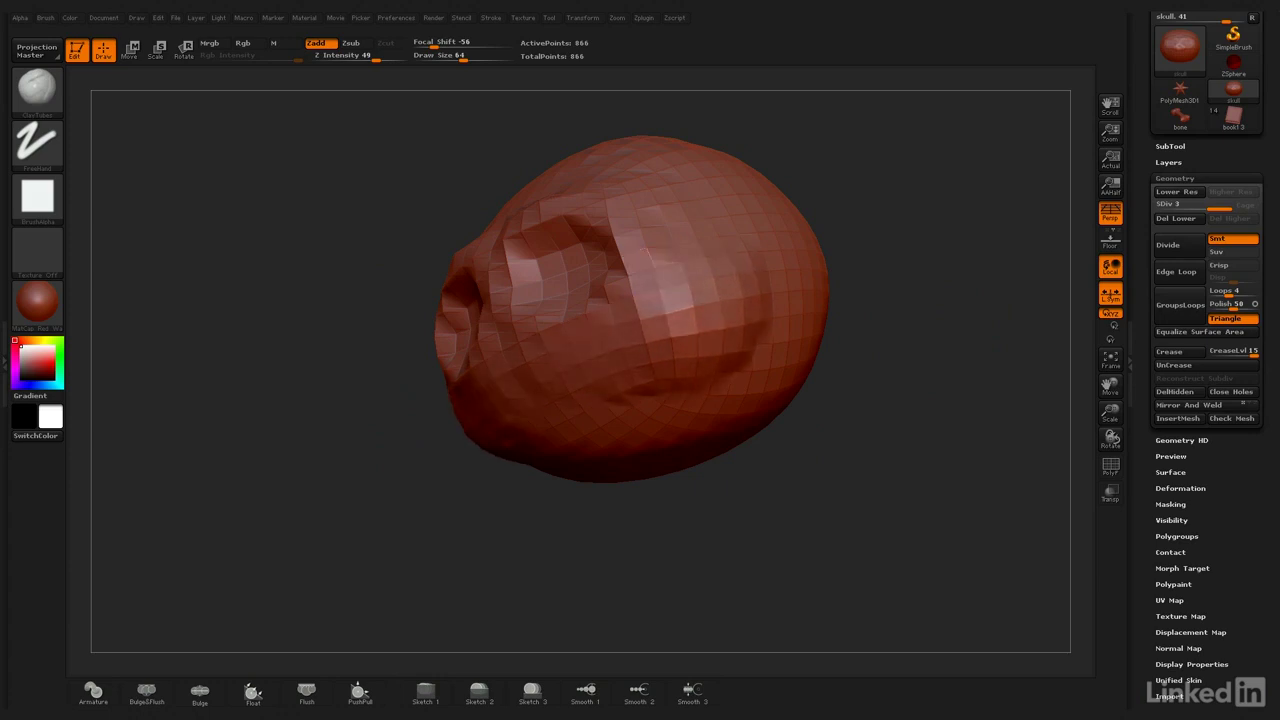
{"action": "mouse_move", "coordinate": [688, 391]}
{"action": "left_mouse_down"}
{"action": "mouse_move", "coordinate": [562, 404]}
{"action": "mouse_move", "coordinate": [522, 428]}
{"action": "left_mouse_up"}
- Subdivide the mesh to level 4 and build up the brow ridge around the eye sockets
{"action": "mouse_move", "coordinate": [862, 330]}
{"action": "left_mouse_down"}
{"action": "mouse_move", "coordinate": [975, 302]}
{"action": "mouse_move", "coordinate": [980, 322]}
{"action": "left_mouse_up"}
{"action": "left_click_drag", "start_coordinate": [880, 310], "coordinate": [908, 286], "text": "shift"}
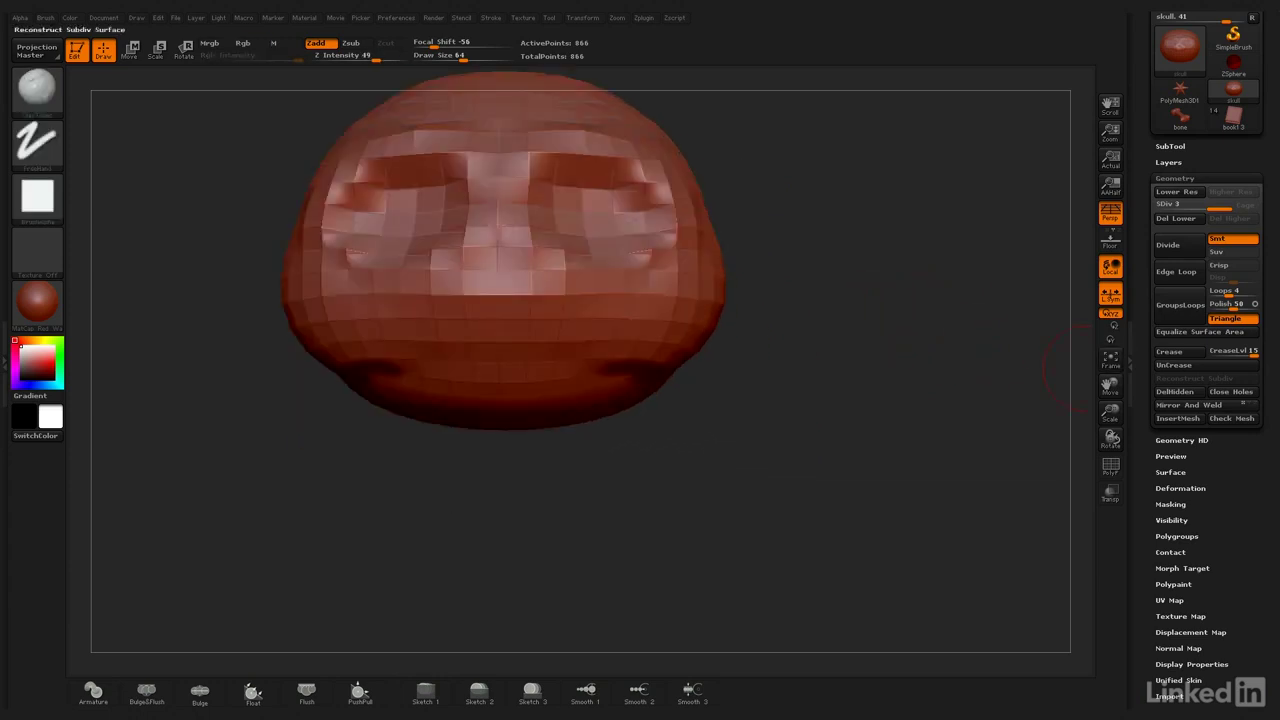
{"action": "left_click", "coordinate": [1168, 244]}
{"action": "left_click_drag", "start_coordinate": [857, 214], "coordinate": [960, 287], "text": "alt"}
{"action": "mouse_move", "coordinate": [612, 238]}
{"action": "left_mouse_down"}
{"action": "mouse_move", "coordinate": [706, 248]}
{"action": "mouse_move", "coordinate": [752, 286]}
{"action": "left_mouse_up"}
{"action": "mouse_move", "coordinate": [700, 243]}
{"action": "left_mouse_down"}
{"action": "mouse_move", "coordinate": [757, 304]}
{"action": "mouse_move", "coordinate": [726, 250]}
{"action": "left_mouse_up"}
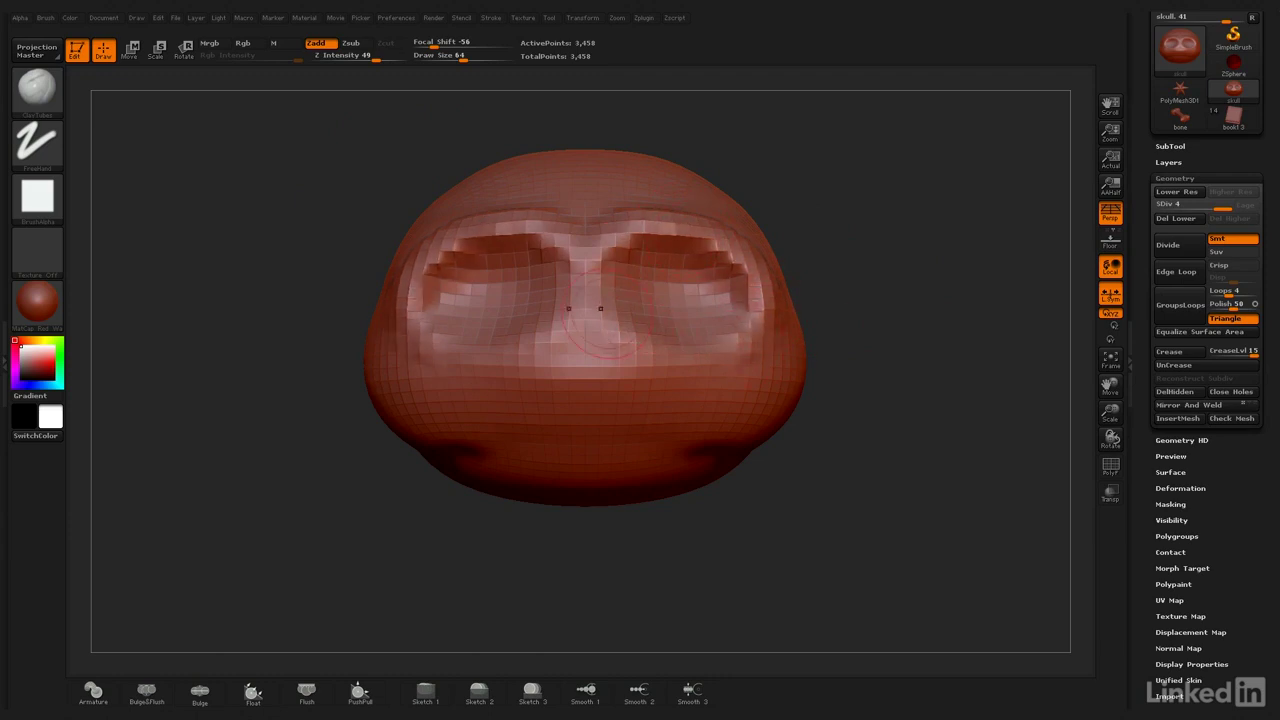
- Carve in beside the nose bridge and build up the cheekbone below the eye socket
{"action": "mouse_move", "coordinate": [604, 316]}
{"action": "left_mouse_down", "text": "alt"}
{"action": "mouse_move", "coordinate": [624, 347]}
{"action": "mouse_move", "coordinate": [599, 324]}
{"action": "mouse_move", "coordinate": [600, 335]}
{"action": "mouse_move", "coordinate": [632, 362]}
{"action": "mouse_move", "coordinate": [592, 380]}
{"action": "mouse_move", "coordinate": [626, 354]}
{"action": "left_mouse_up", "text": "alt"}
{"action": "left_click_drag", "start_coordinate": [900, 420], "coordinate": [780, 415]}
{"action": "mouse_move", "coordinate": [766, 362]}
{"action": "left_mouse_down"}
{"action": "mouse_move", "coordinate": [832, 364]}
{"action": "mouse_move", "coordinate": [788, 370]}
{"action": "mouse_move", "coordinate": [806, 363]}
{"action": "left_mouse_up"}
{"action": "left_click_drag", "start_coordinate": [744, 402], "coordinate": [634, 395]}
{"action": "left_click_drag", "start_coordinate": [624, 402], "coordinate": [592, 398]}
{"action": "left_click_drag", "start_coordinate": [787, 366], "coordinate": [733, 371]}
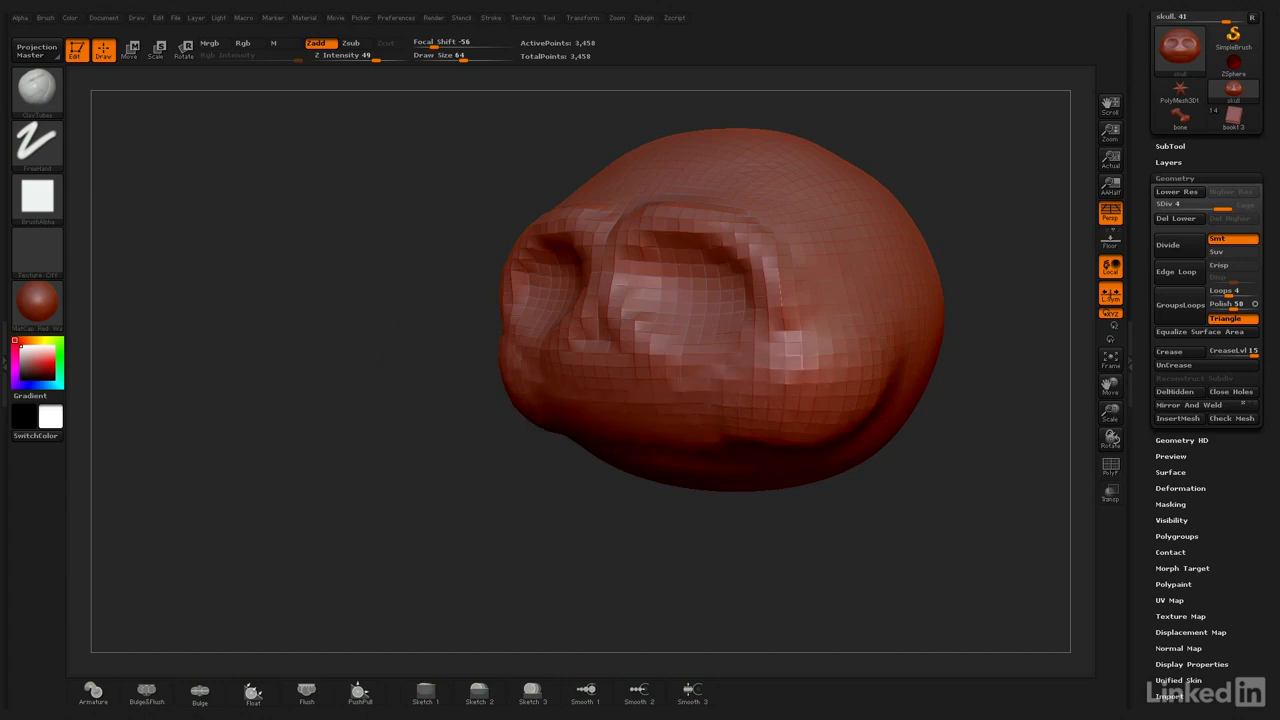
- Sculpt the lower cheek and the underside of the skull with broad Clay Tubes strokes
{"action": "mouse_move", "coordinate": [870, 560]}
{"action": "left_mouse_down"}
{"action": "mouse_move", "coordinate": [860, 490]}
{"action": "mouse_move", "coordinate": [768, 468]}
{"action": "mouse_move", "coordinate": [640, 529]}
{"action": "left_mouse_up"}
{"action": "left_click_drag", "start_coordinate": [805, 482], "coordinate": [690, 510]}
{"action": "left_click_drag", "start_coordinate": [765, 440], "coordinate": [550, 478]}
{"action": "left_click_drag", "start_coordinate": [620, 446], "coordinate": [738, 408]}
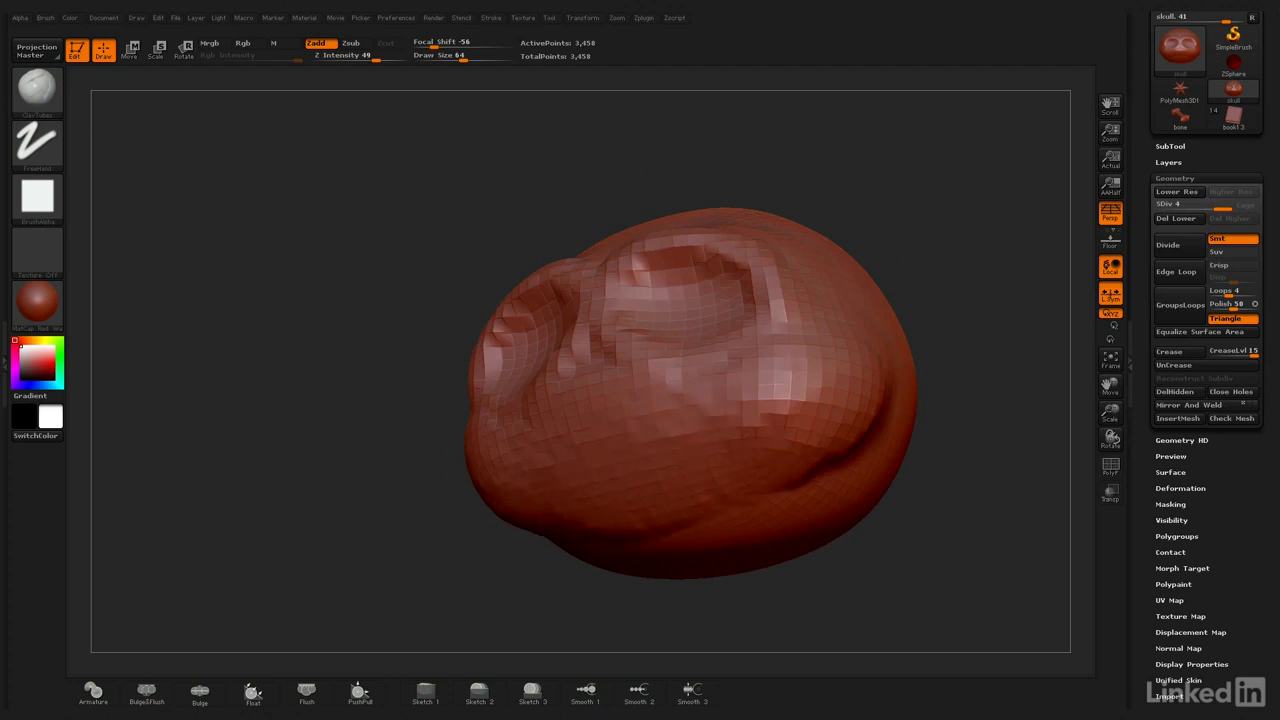
{"action": "mouse_move", "coordinate": [683, 539]}
{"action": "left_mouse_down"}
{"action": "mouse_move", "coordinate": [802, 480]}
{"action": "mouse_move", "coordinate": [866, 468]}
{"action": "left_mouse_up"}
- Fill out and even the forehead, side and back of the cranium with Clay Tubes strokes
{"action": "left_click_drag", "start_coordinate": [945, 380], "coordinate": [965, 545]}
{"action": "left_click_drag", "start_coordinate": [950, 400], "coordinate": [935, 300], "text": "alt"}
{"action": "mouse_move", "coordinate": [725, 298]}
{"action": "left_mouse_down"}
{"action": "mouse_move", "coordinate": [732, 250]}
{"action": "mouse_move", "coordinate": [700, 250]}
{"action": "mouse_move", "coordinate": [692, 272]}
{"action": "mouse_move", "coordinate": [695, 240]}
{"action": "mouse_move", "coordinate": [678, 244]}
{"action": "mouse_move", "coordinate": [728, 294]}
{"action": "mouse_move", "coordinate": [712, 298]}
{"action": "left_mouse_up"}
{"action": "left_click_drag", "start_coordinate": [950, 330], "coordinate": [810, 325]}
{"action": "left_click_drag", "start_coordinate": [780, 280], "coordinate": [768, 304]}
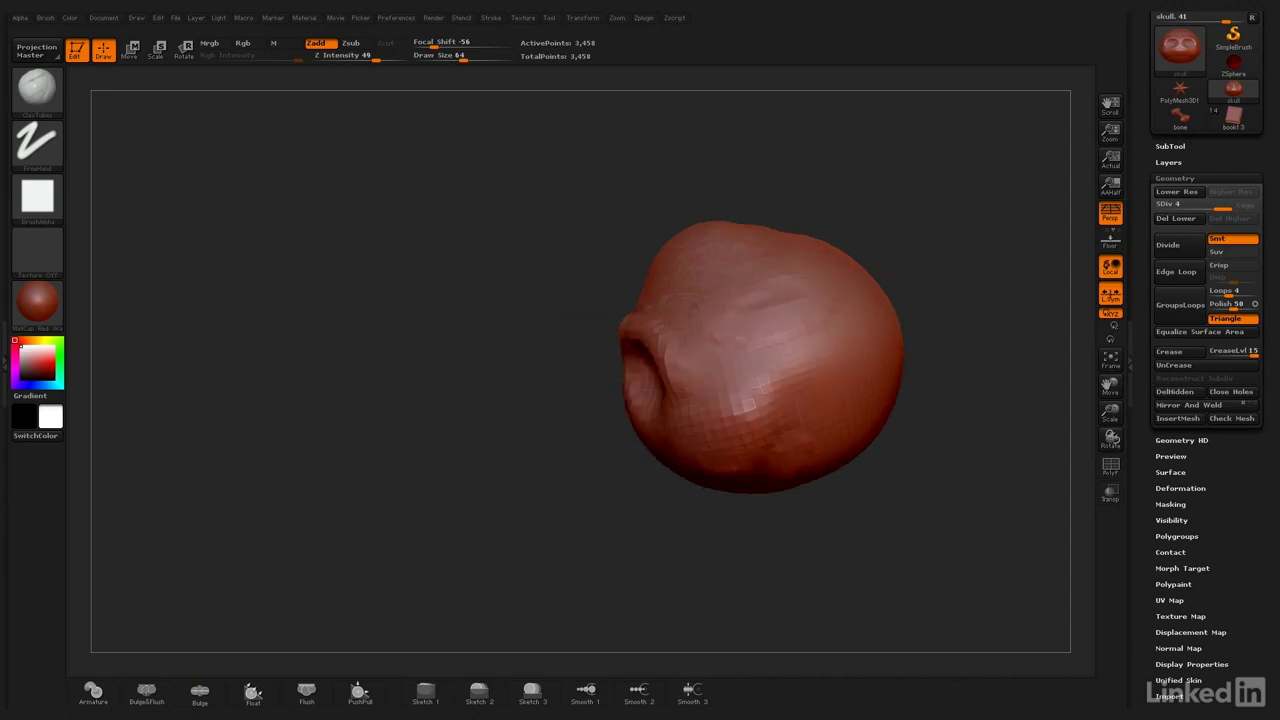
{"action": "mouse_move", "coordinate": [838, 348]}
{"action": "left_mouse_down"}
{"action": "mouse_move", "coordinate": [722, 366]}
{"action": "mouse_move", "coordinate": [808, 380]}
{"action": "left_mouse_up"}
{"action": "mouse_move", "coordinate": [1068, 307]}
{"action": "left_mouse_down", "text": "alt"}
{"action": "mouse_move", "coordinate": [790, 304]}
{"action": "mouse_move", "coordinate": [752, 281]}
{"action": "left_mouse_up", "text": "alt"}
{"action": "left_click_drag", "start_coordinate": [898, 228], "coordinate": [692, 336], "text": "shift"}
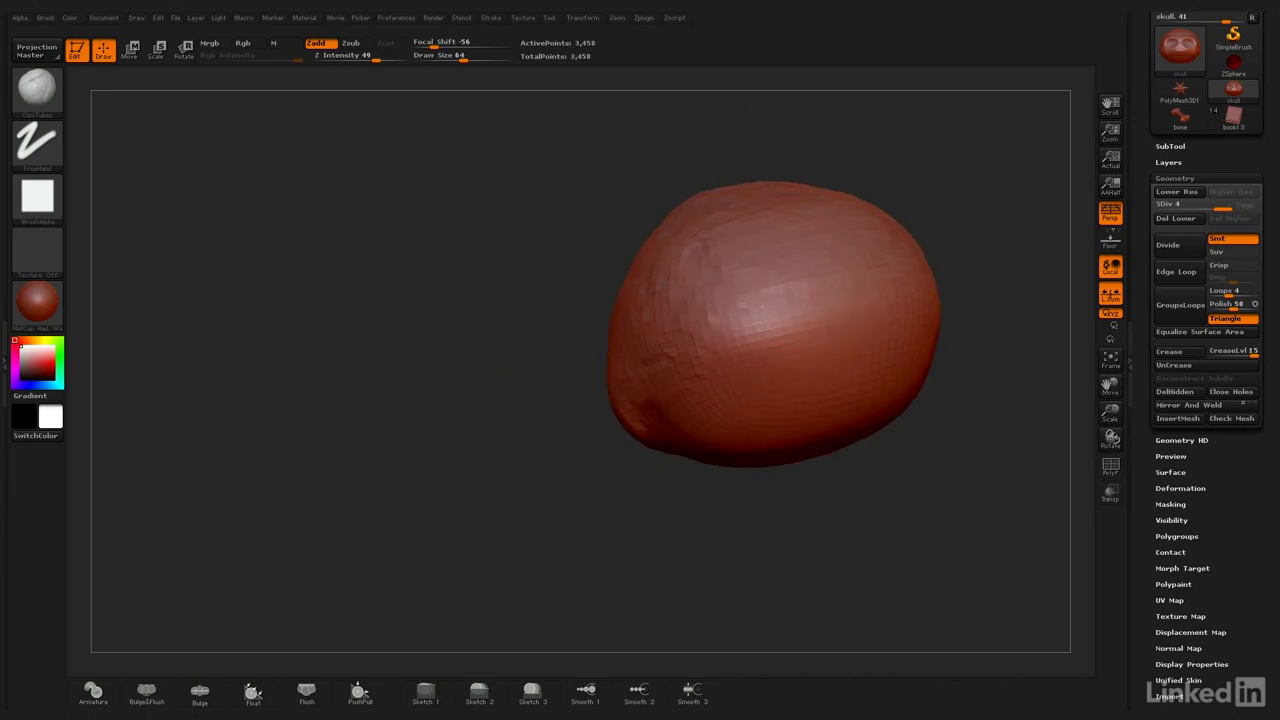
{"action": "mouse_move", "coordinate": [848, 318]}
{"action": "left_mouse_down"}
{"action": "mouse_move", "coordinate": [730, 340]}
{"action": "mouse_move", "coordinate": [682, 420]}
{"action": "left_mouse_up"}
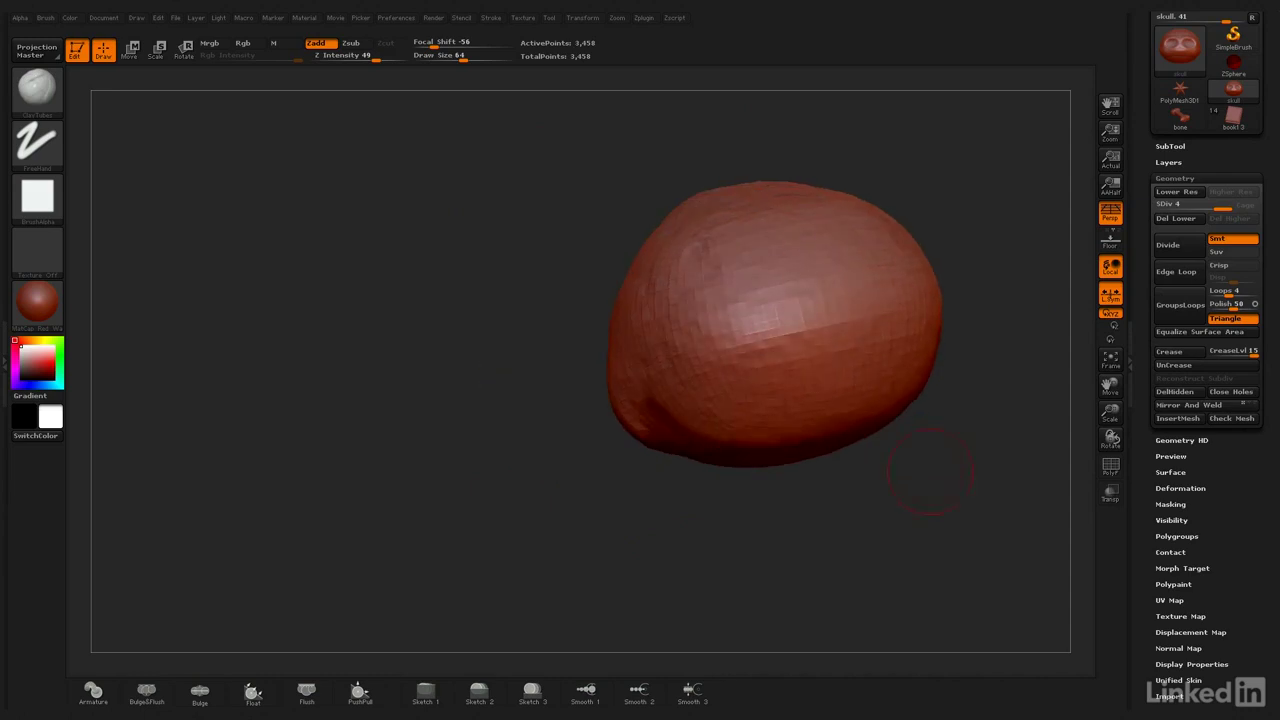
- Smooth the jagged interior of the eye socket
{"action": "left_click_drag", "start_coordinate": [930, 470], "coordinate": [860, 470]}
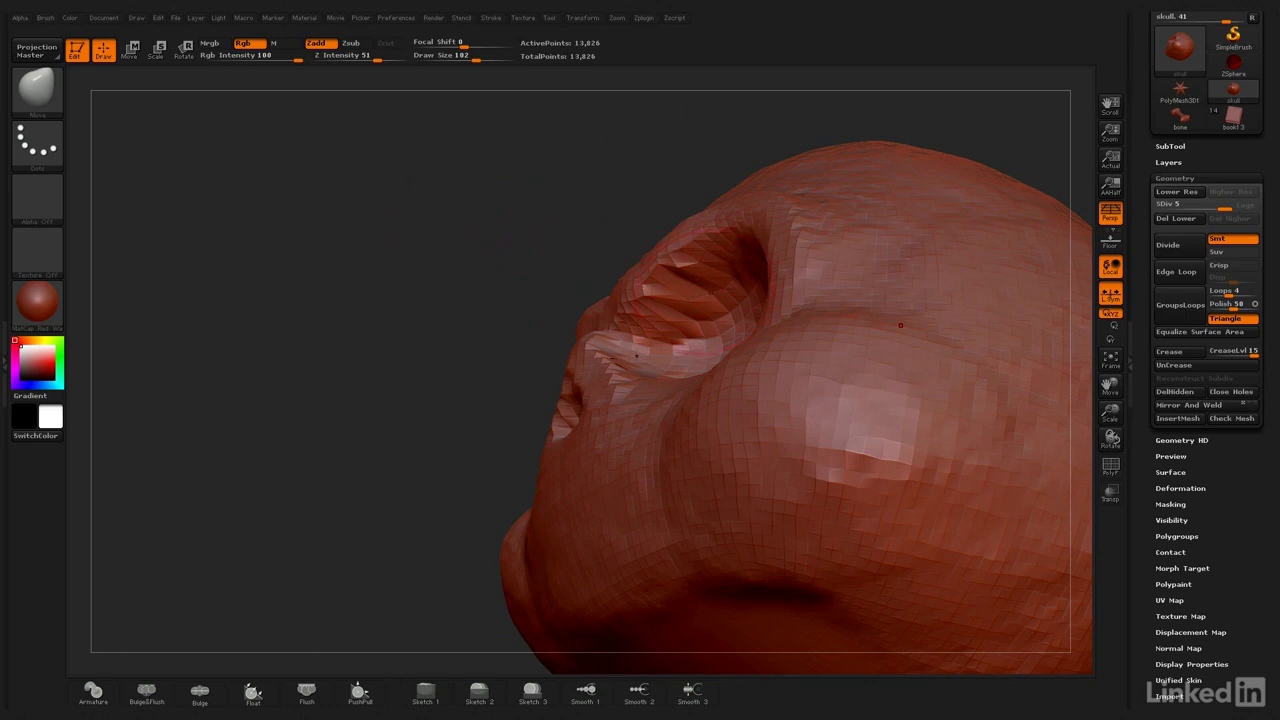
{"action": "mouse_move", "coordinate": [688, 272]}
{"action": "left_mouse_down", "text": "shift"}
{"action": "mouse_move", "coordinate": [652, 286]}
{"action": "mouse_move", "coordinate": [750, 264]}
{"action": "mouse_move", "coordinate": [682, 290]}
{"action": "mouse_move", "coordinate": [757, 252]}
{"action": "mouse_move", "coordinate": [735, 232]}
{"action": "left_mouse_up", "text": "shift"}
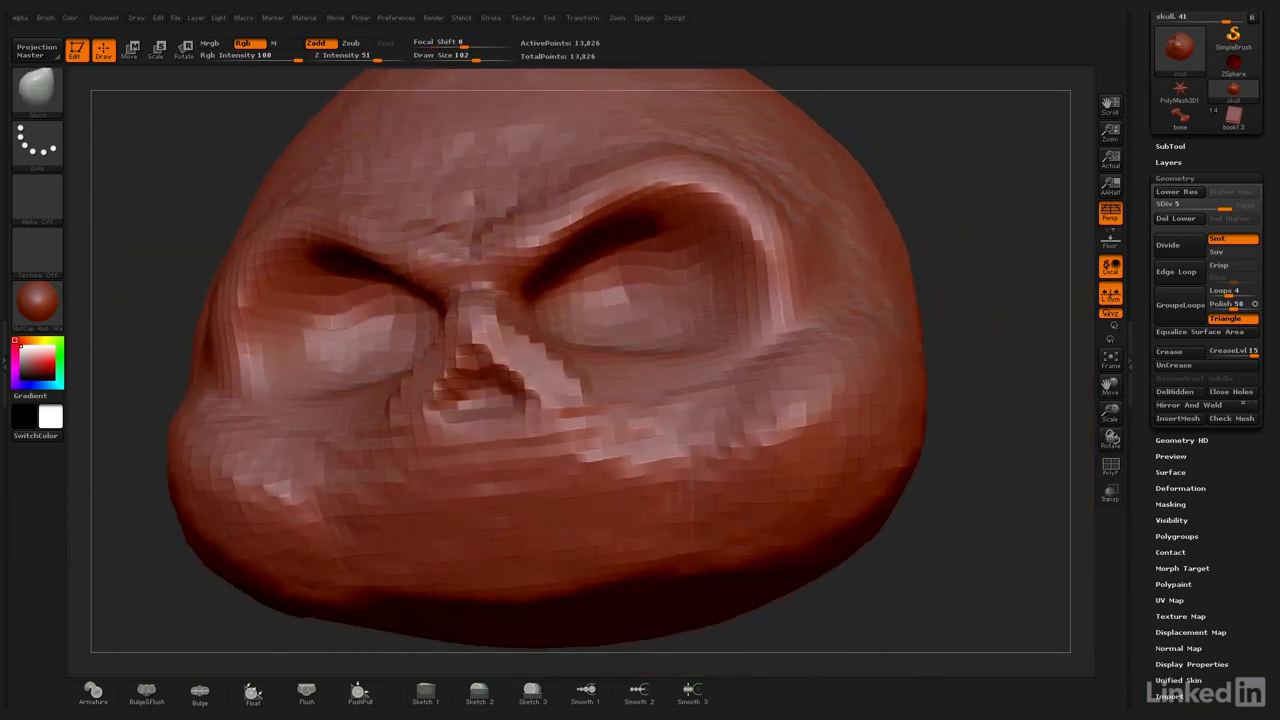
{"action": "left_click_drag", "start_coordinate": [980, 520], "coordinate": [940, 370], "text": "alt"}
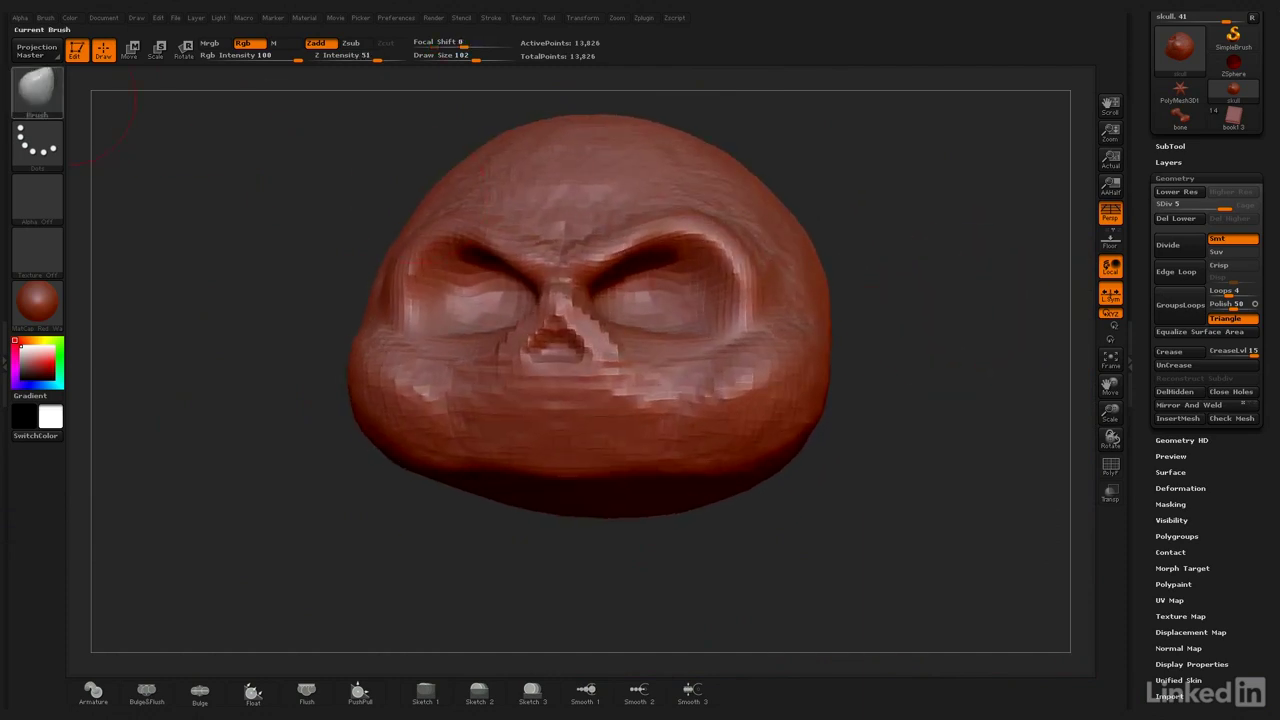
- Refine the nose bridge and the area around the nose opening with Clay Tubes at draw size 42
{"action": "left_click", "coordinate": [37, 88]}
{"action": "left_click", "coordinate": [214, 105]}
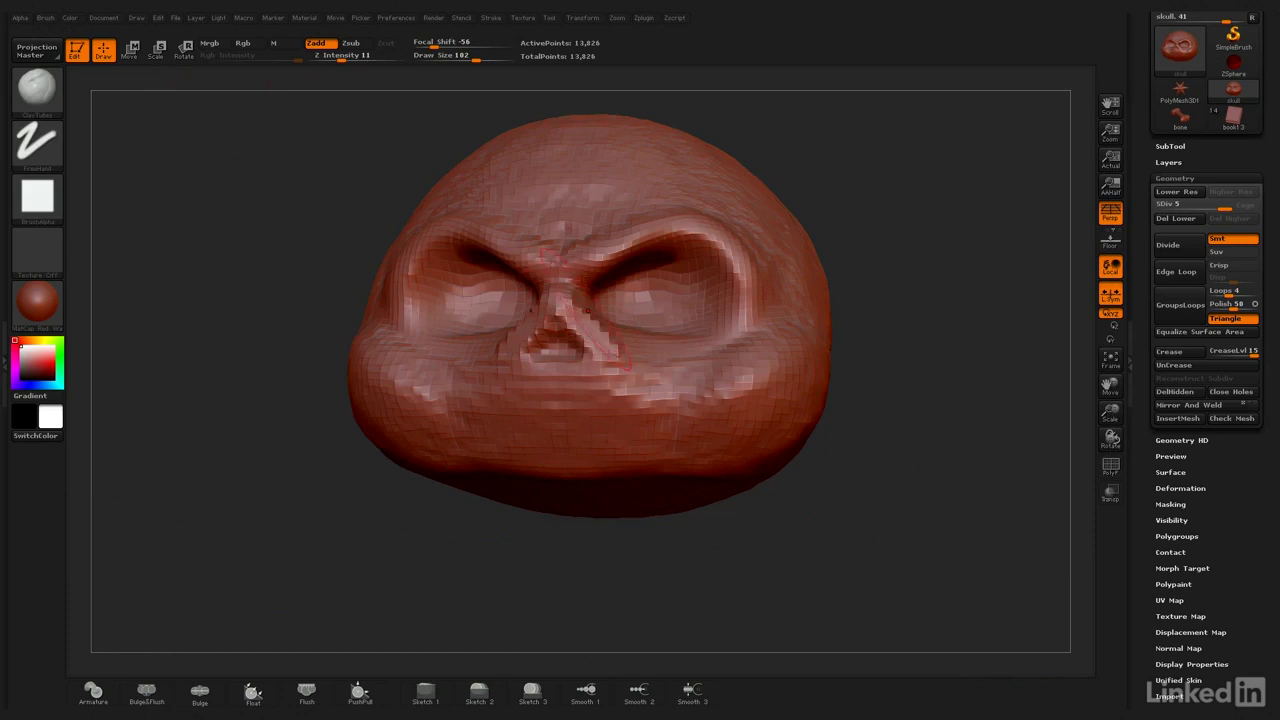
{"action": "key", "text": "bracketleft"}
{"action": "key", "text": "bracketleft"}
{"action": "key", "text": "bracketleft"}
{"action": "key", "text": "bracketleft"}
{"action": "mouse_move", "coordinate": [555, 302]}
{"action": "left_mouse_down"}
{"action": "mouse_move", "coordinate": [564, 309]}
{"action": "mouse_move", "coordinate": [562, 280]}
{"action": "left_mouse_up"}
{"action": "mouse_move", "coordinate": [604, 346]}
{"action": "left_mouse_down"}
{"action": "mouse_move", "coordinate": [592, 370]}
{"action": "mouse_move", "coordinate": [615, 375]}
{"action": "mouse_move", "coordinate": [595, 388]}
{"action": "mouse_move", "coordinate": [604, 368]}
{"action": "left_mouse_up"}
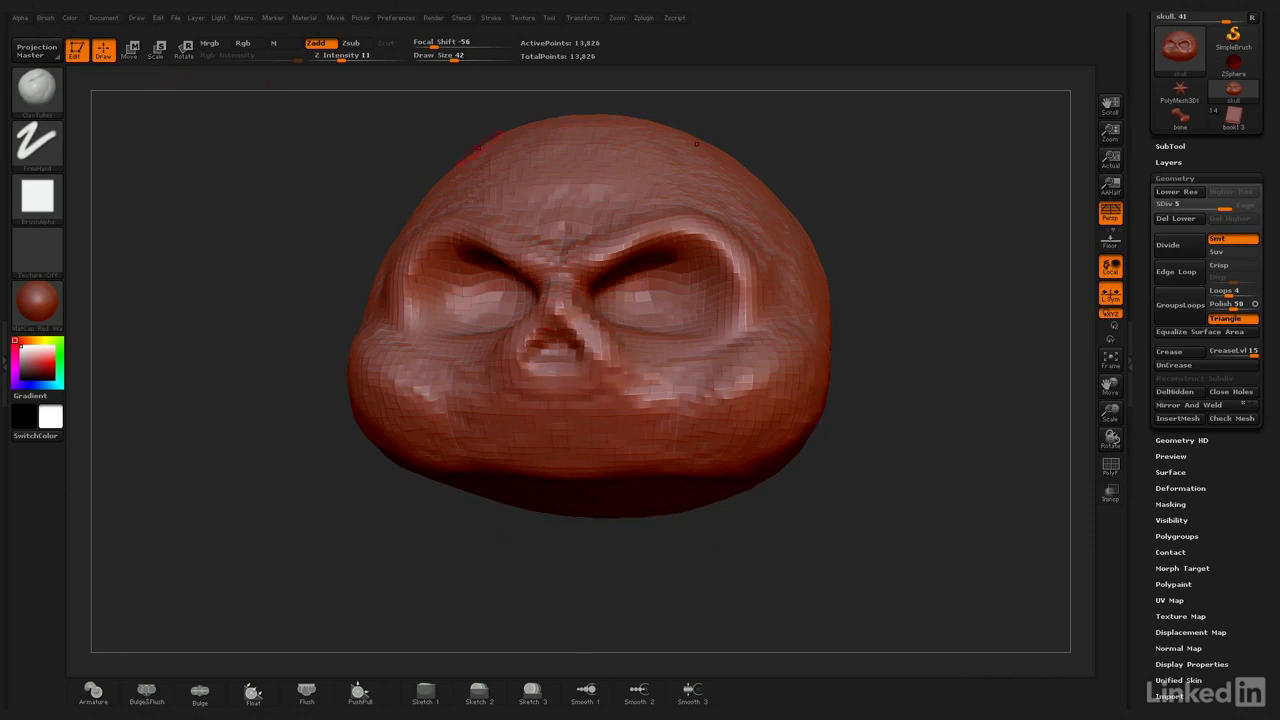
- Set the Clay Tubes brush's Z Intensity to 20
{"action": "left_click", "coordinate": [349, 57]}
{"action": "left_click_drag", "start_coordinate": [349, 57], "coordinate": [352, 57]}
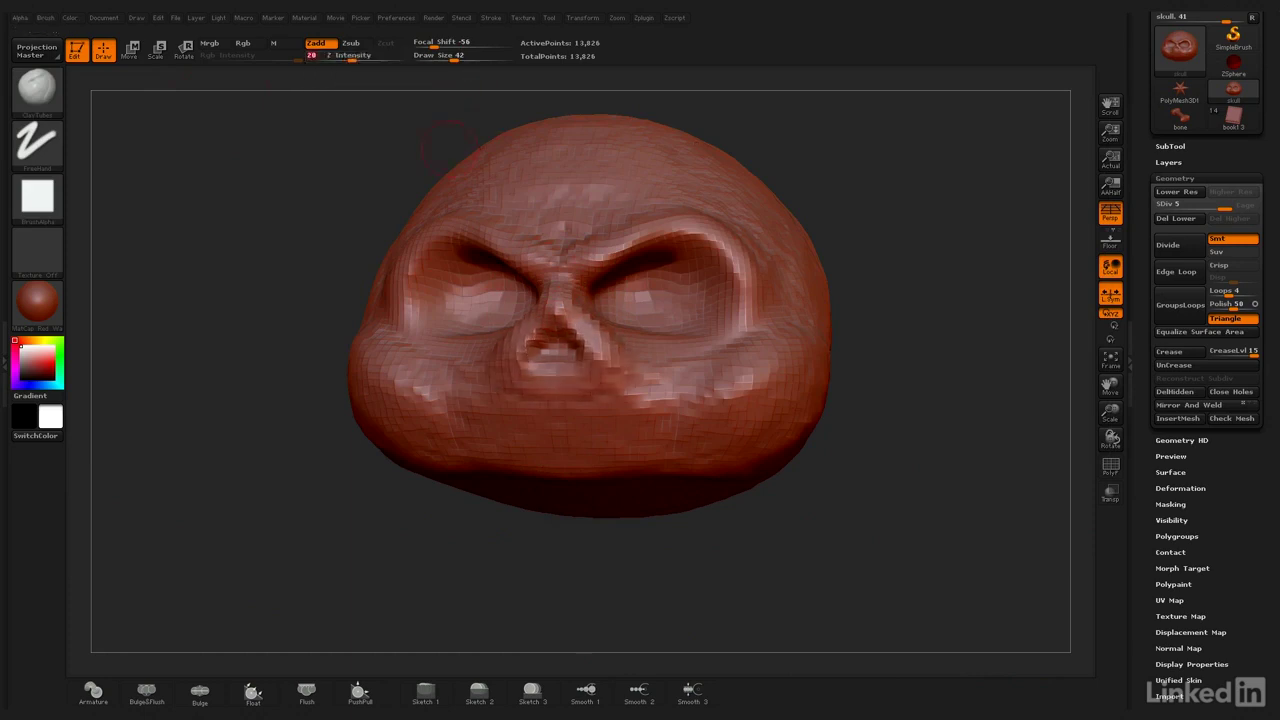